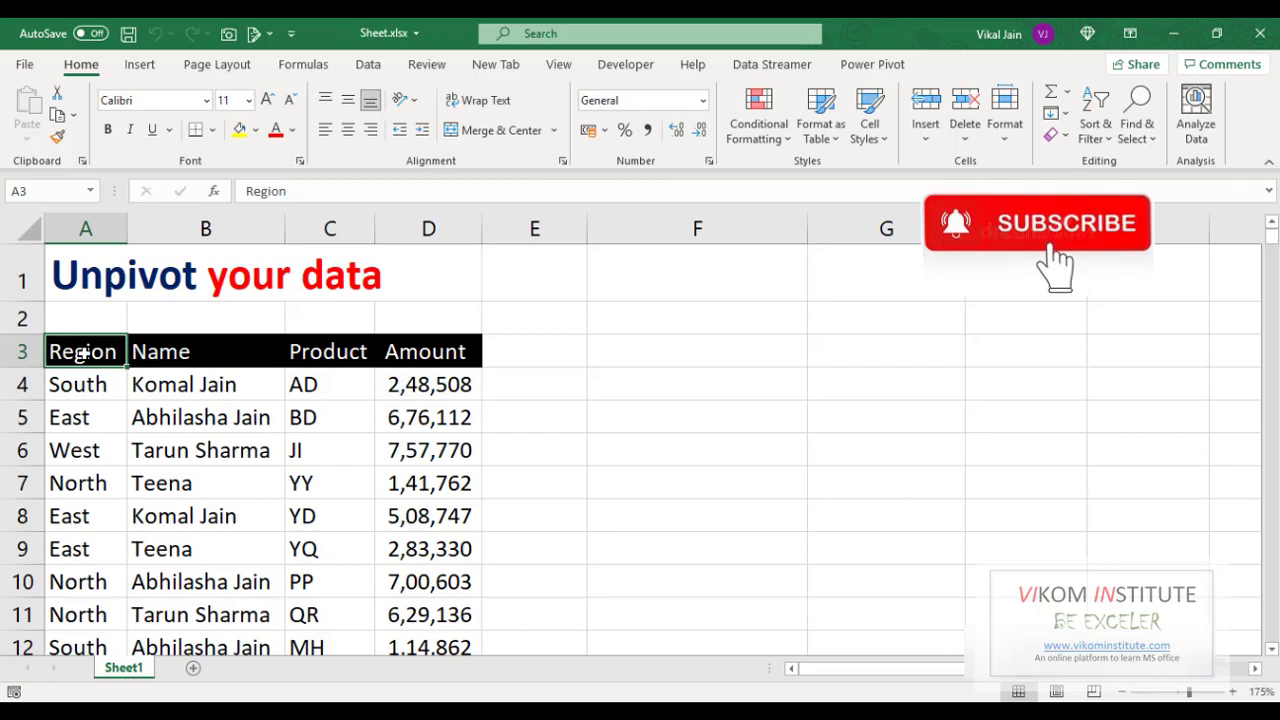
{"action": "left_click_drag", "start_coordinate": [82, 355], "coordinate": [447, 475]}
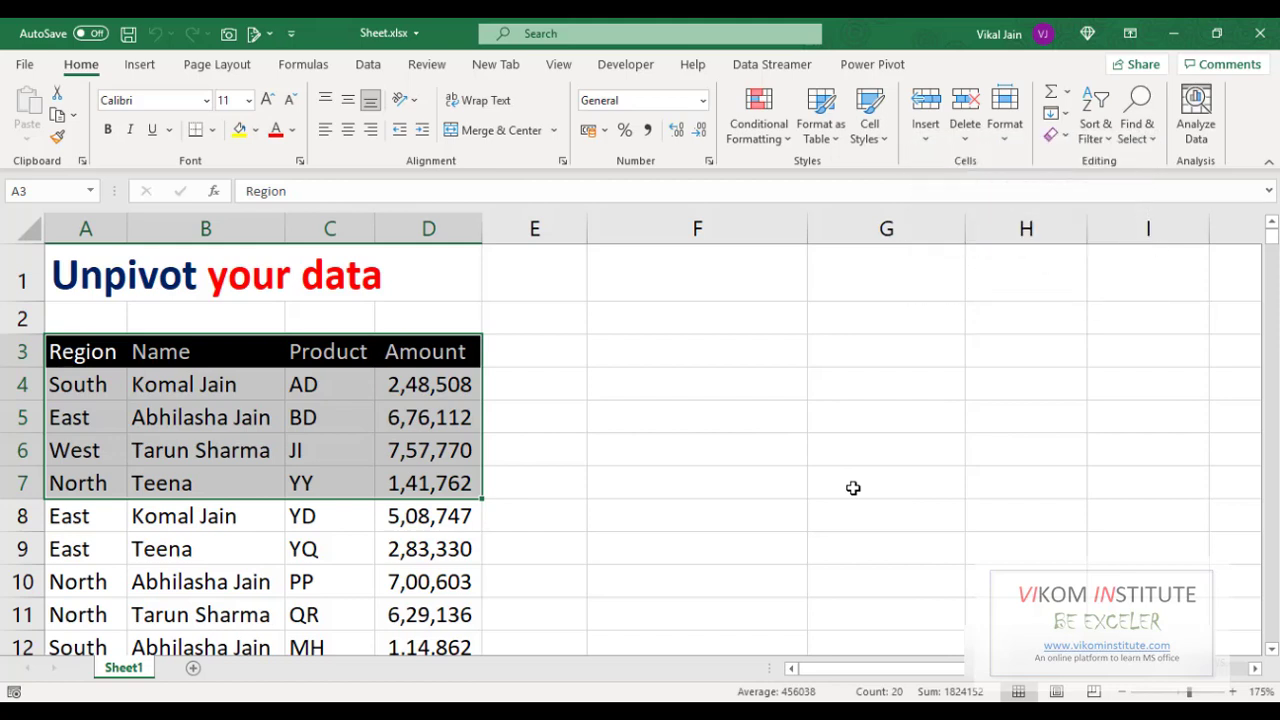
{"action": "key", "text": "Up"}
{"action": "key", "text": "Down"}
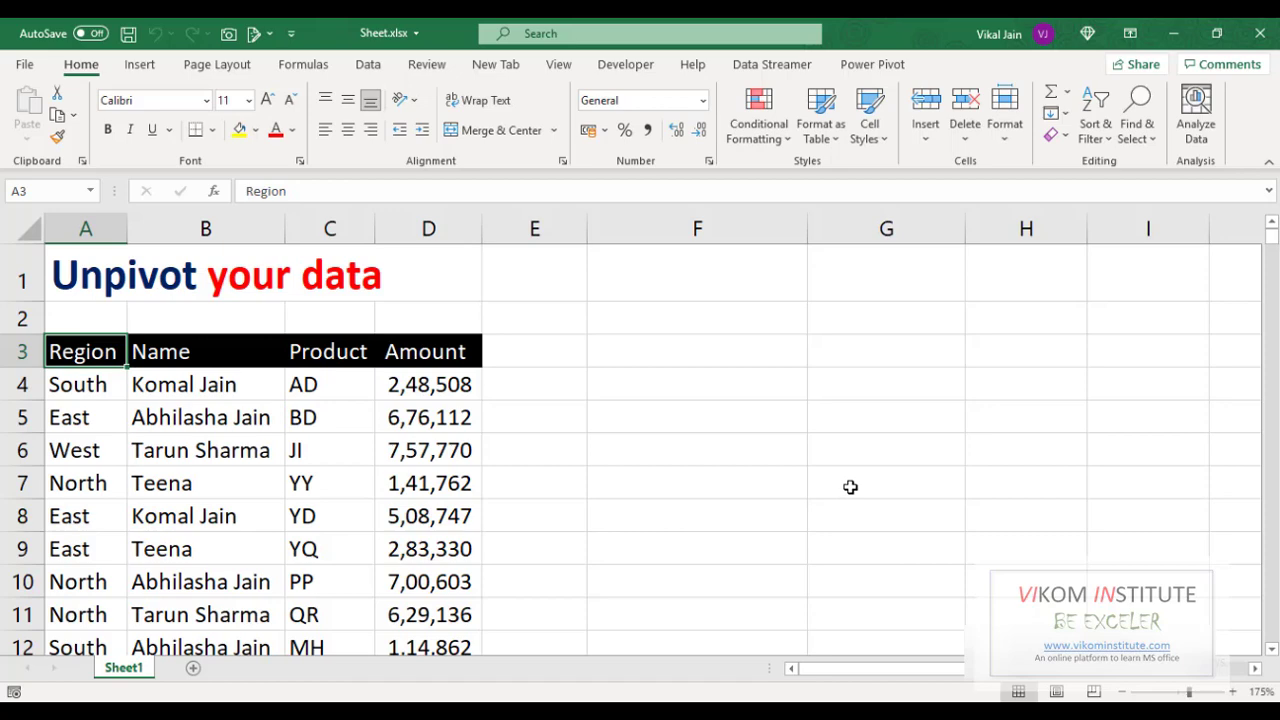
Create a PivotTable from the sales data in A3:D1000, placed on the existing worksheet at cell F3
{"action": "key", "text": "ctrl+shift+Right"}
{"action": "key", "text": "ctrl+shift+Down"}
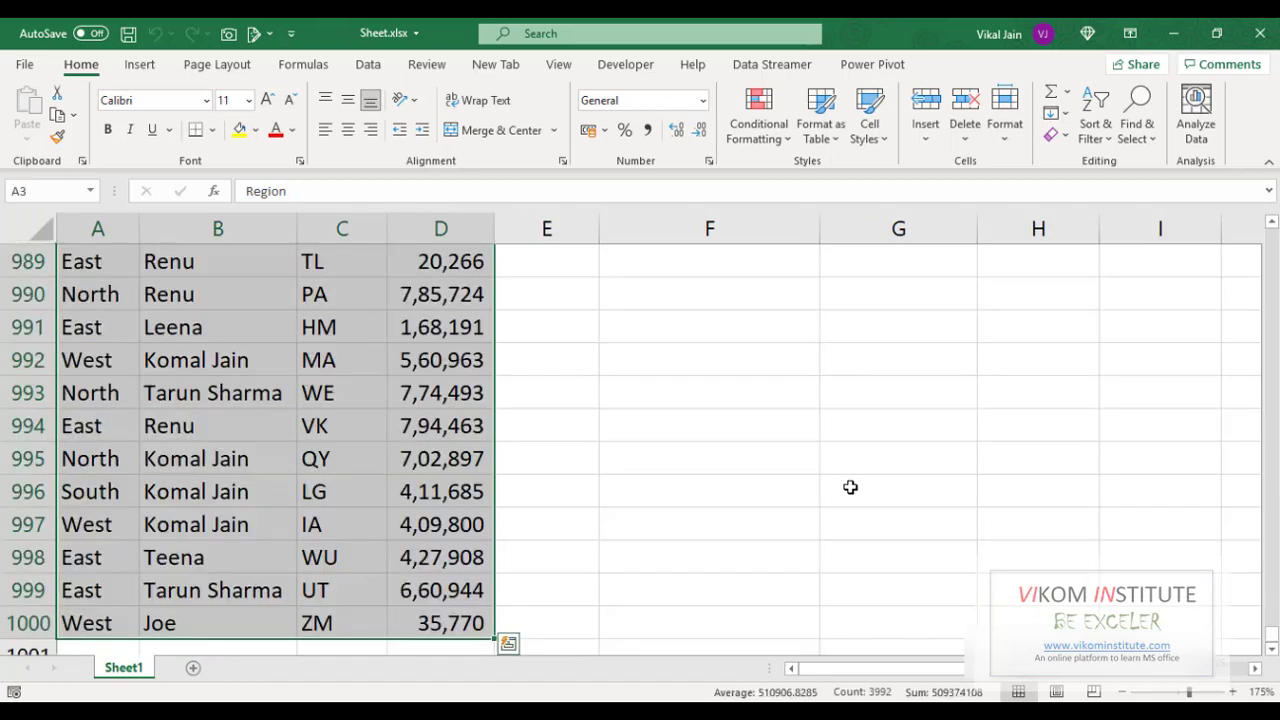
{"action": "left_click", "coordinate": [140, 64]}
{"action": "left_click", "coordinate": [35, 110]}
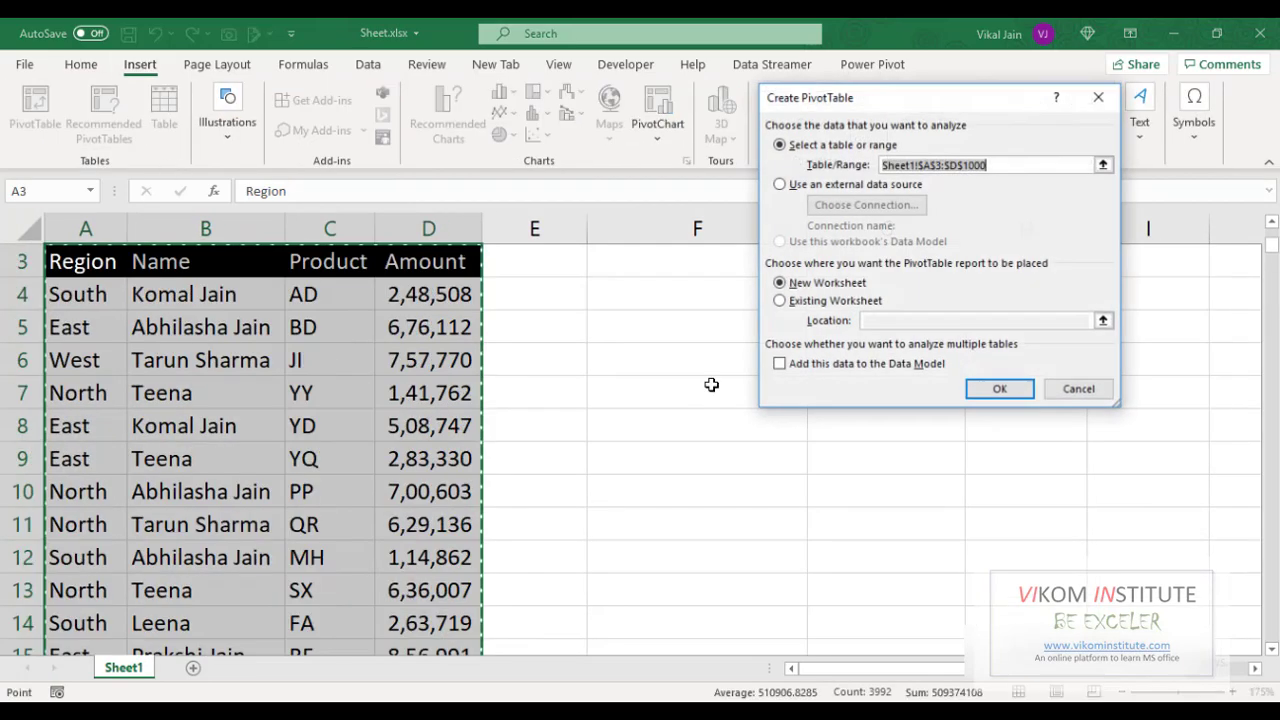
{"action": "scroll", "coordinate": [623, 397], "scroll_direction": "up", "scroll_amount": 1}
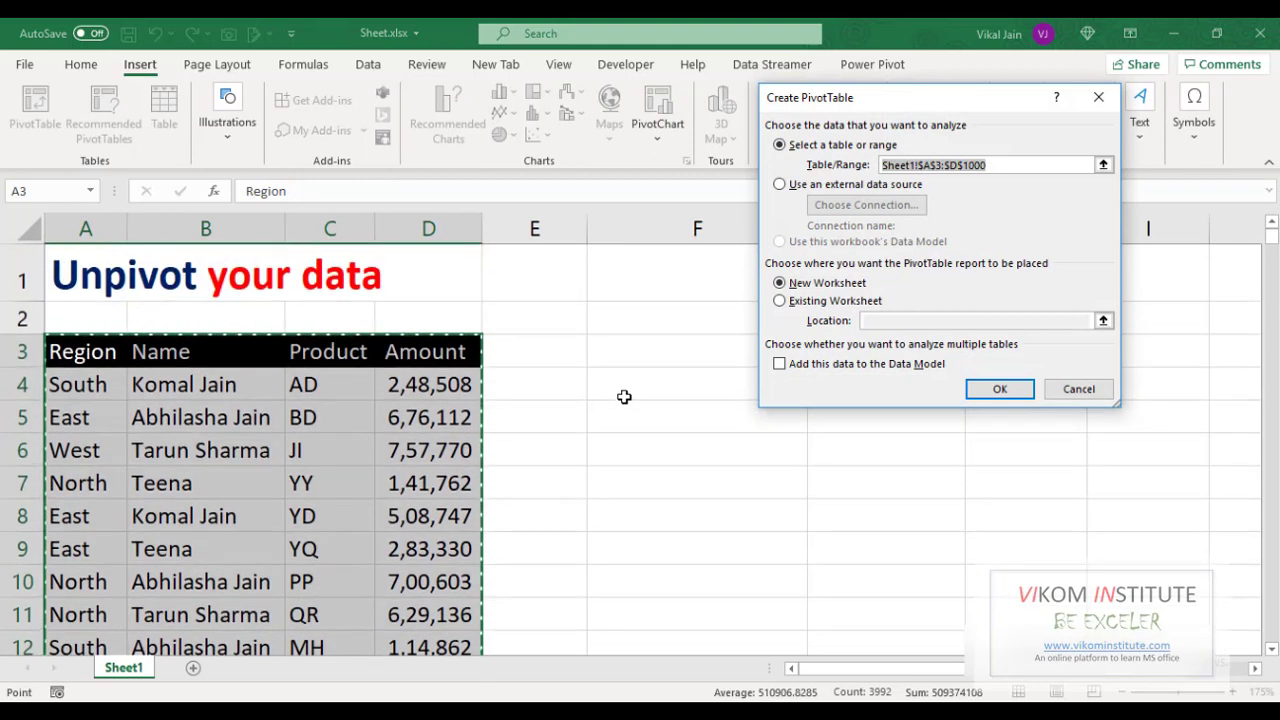
{"action": "left_click", "coordinate": [780, 301]}
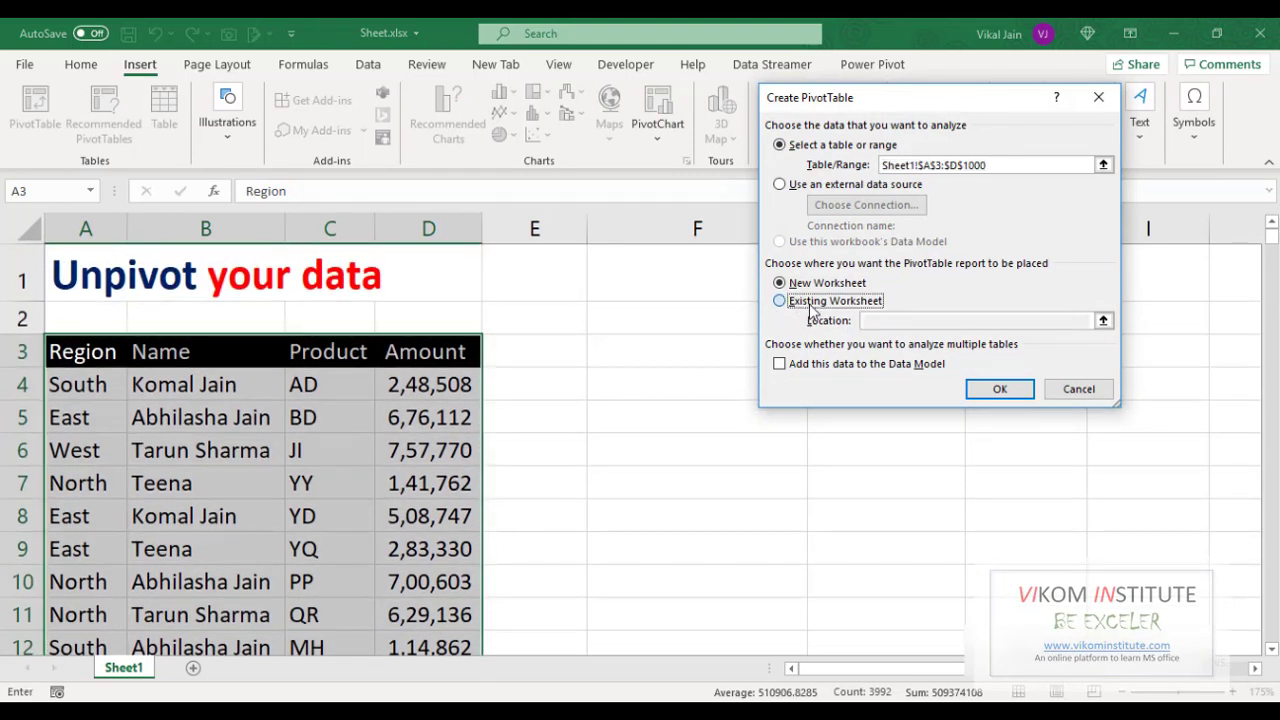
{"action": "left_click", "coordinate": [660, 347]}
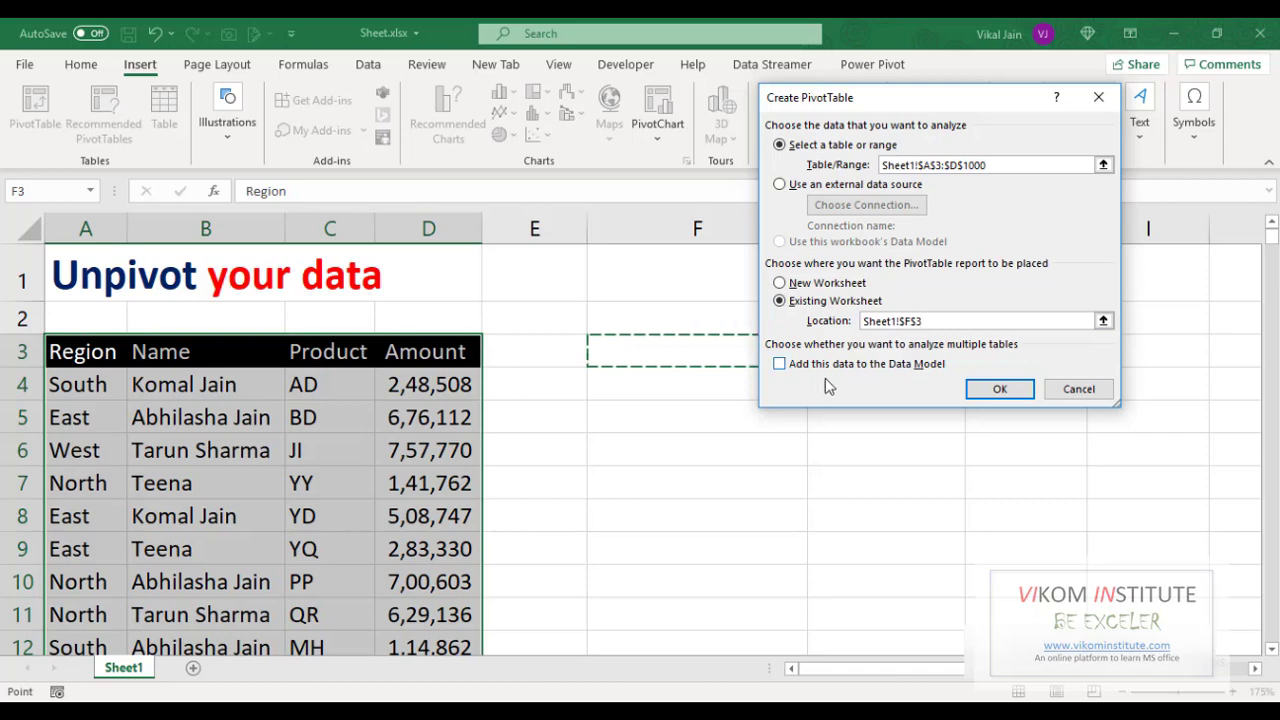
{"action": "left_click", "coordinate": [997, 389]}
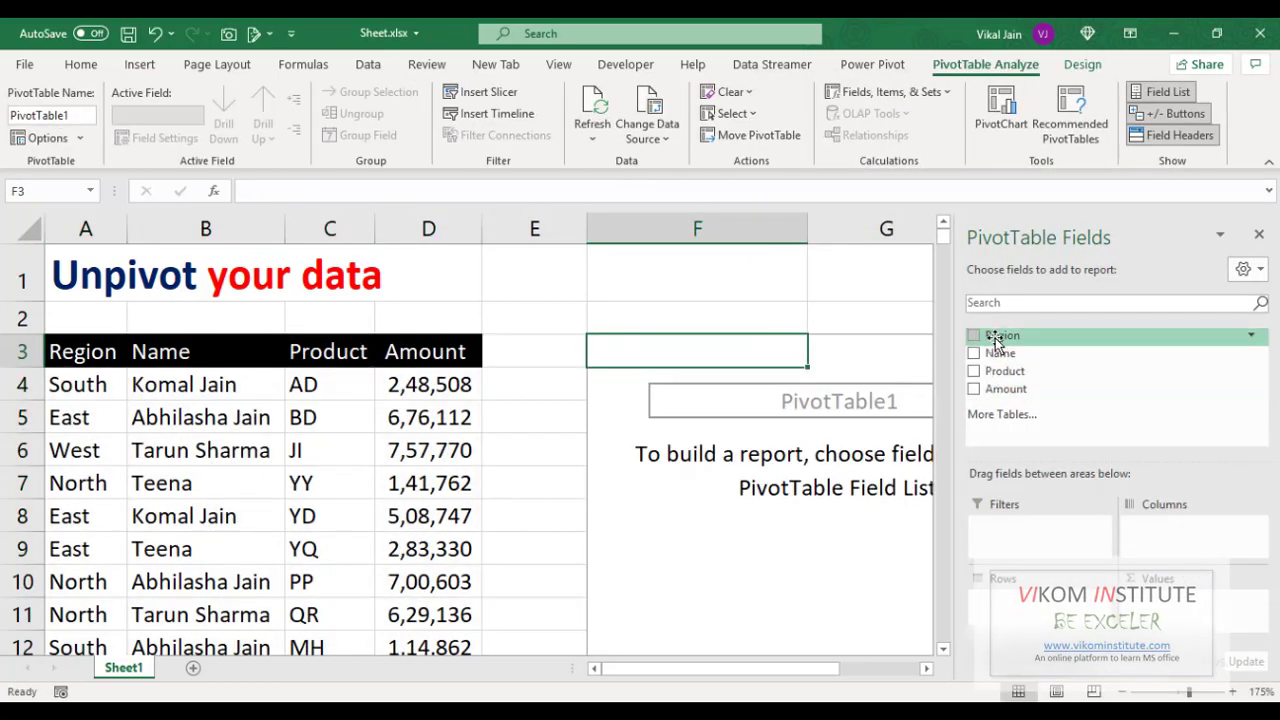
Lay out the PivotTable with Region as columns, Product above Name as rows and Amount as values, and close the field list
{"action": "left_click_drag", "start_coordinate": [995, 340], "coordinate": [1160, 531]}
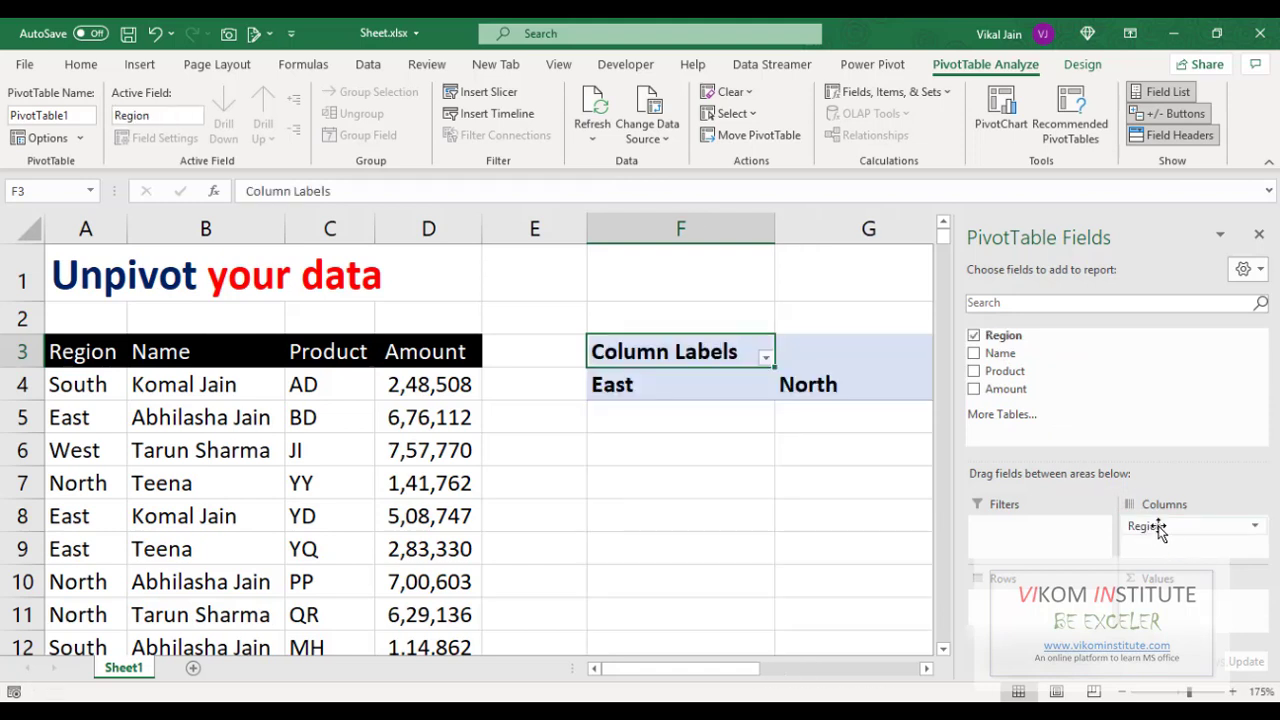
{"action": "left_click_drag", "start_coordinate": [998, 371], "coordinate": [1000, 595]}
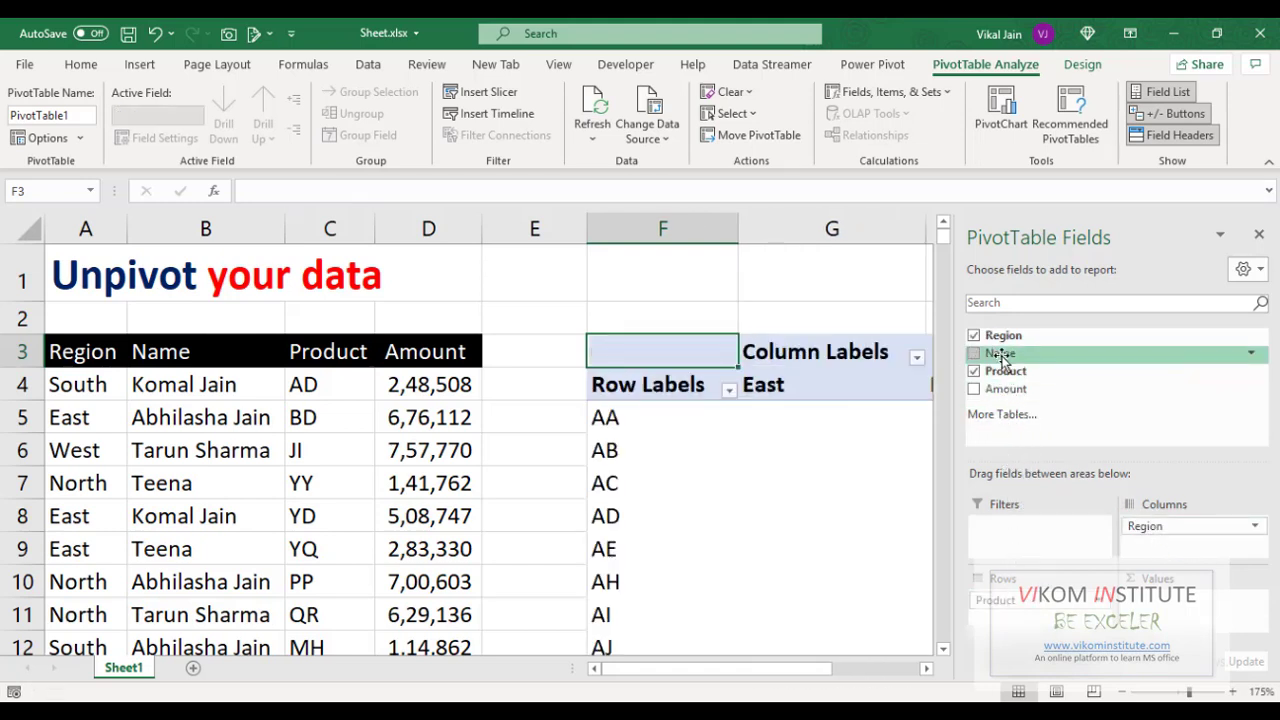
{"action": "left_click_drag", "start_coordinate": [1002, 360], "coordinate": [1015, 598]}
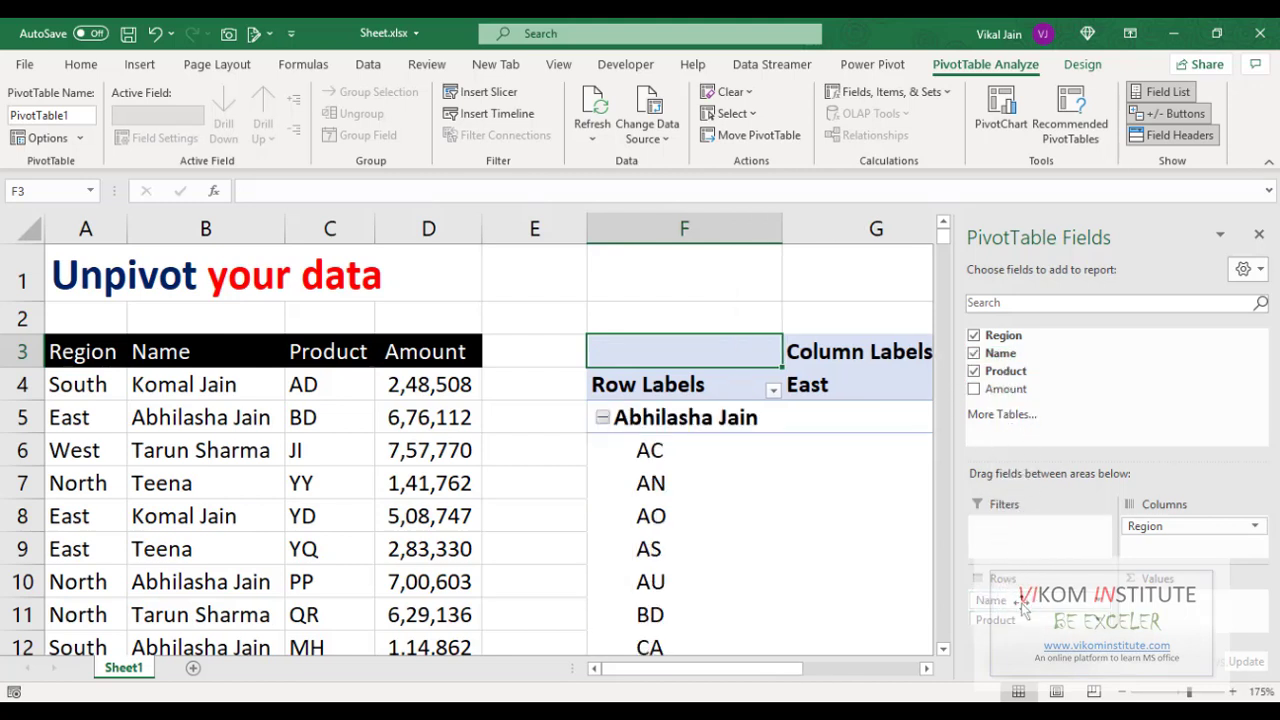
{"action": "left_click_drag", "start_coordinate": [1034, 608], "coordinate": [1030, 628]}
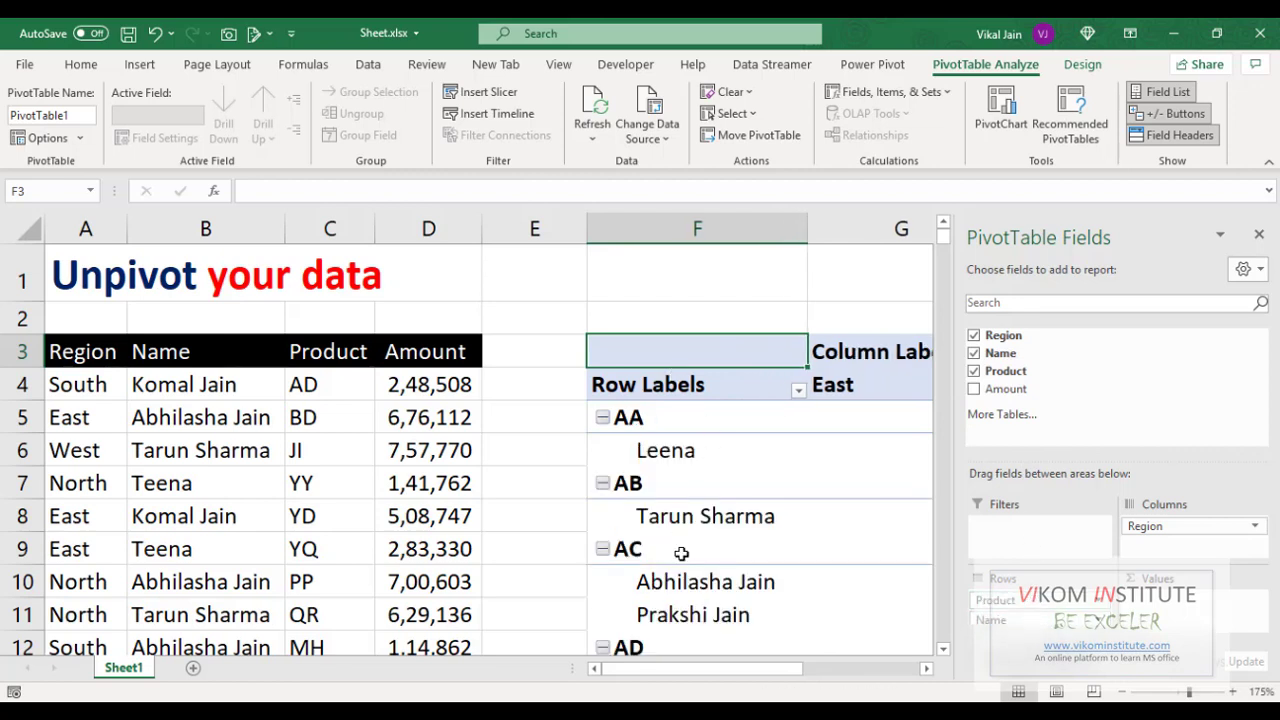
{"action": "left_click_drag", "start_coordinate": [1012, 393], "coordinate": [1172, 612]}
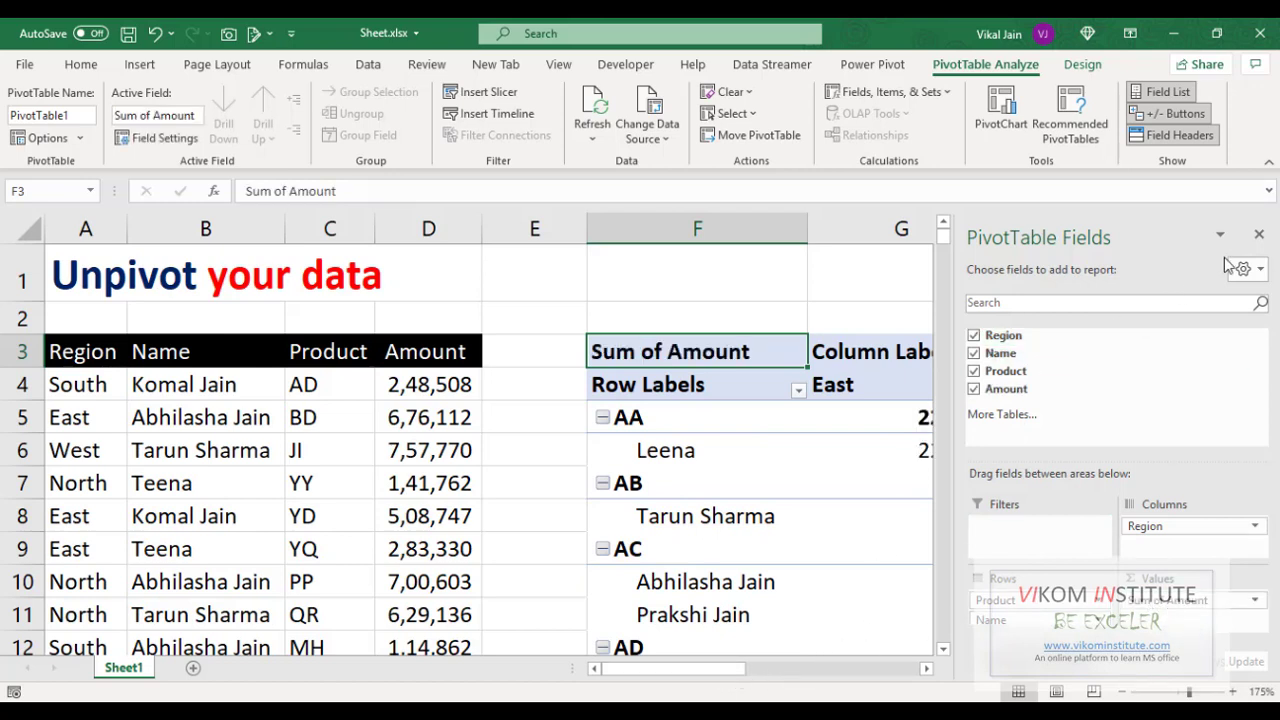
{"action": "left_click", "coordinate": [1259, 234]}
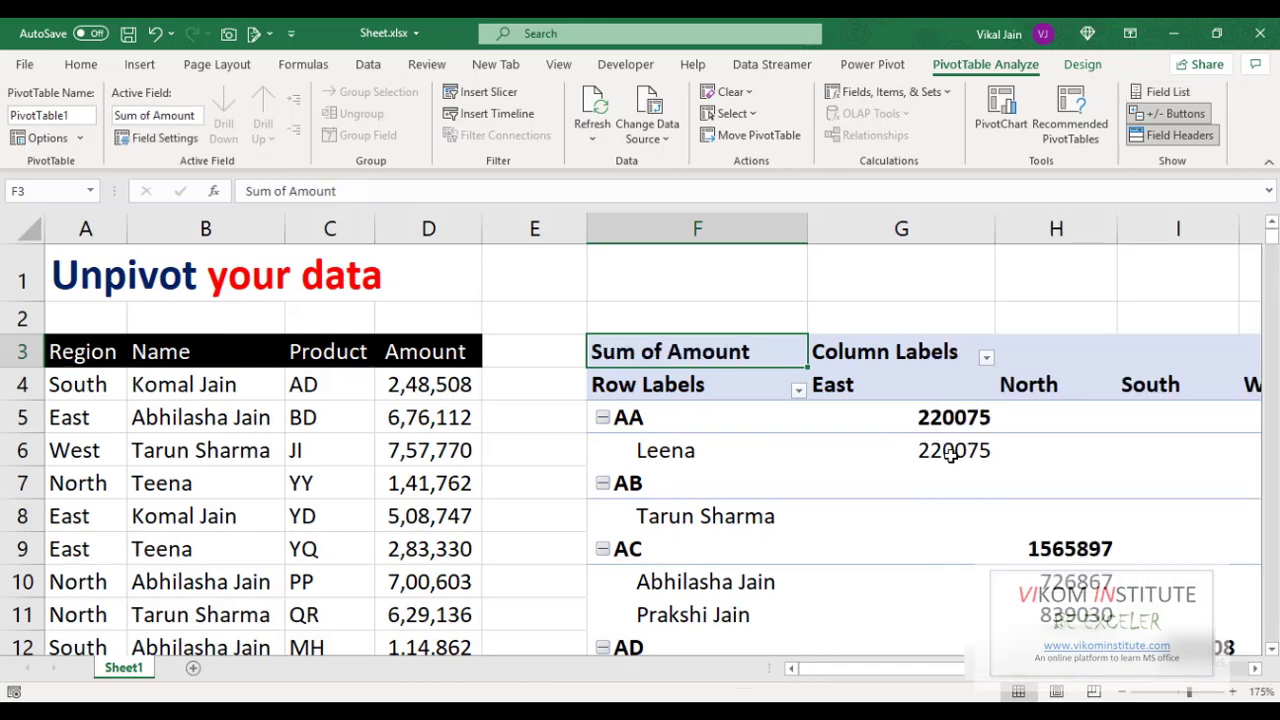
Show the PivotTable in tabular form without subtotals
{"action": "left_click", "coordinate": [1251, 670]}
{"action": "left_click", "coordinate": [1251, 670]}
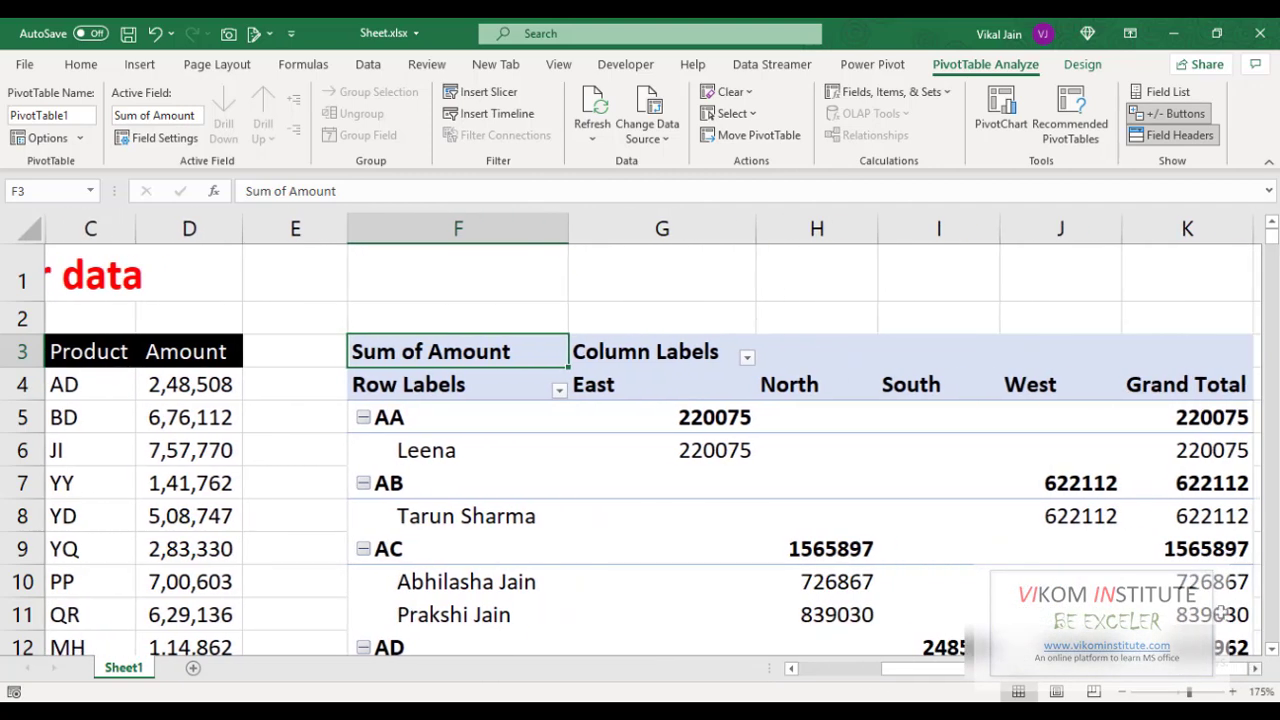
{"action": "left_click", "coordinate": [1083, 64]}
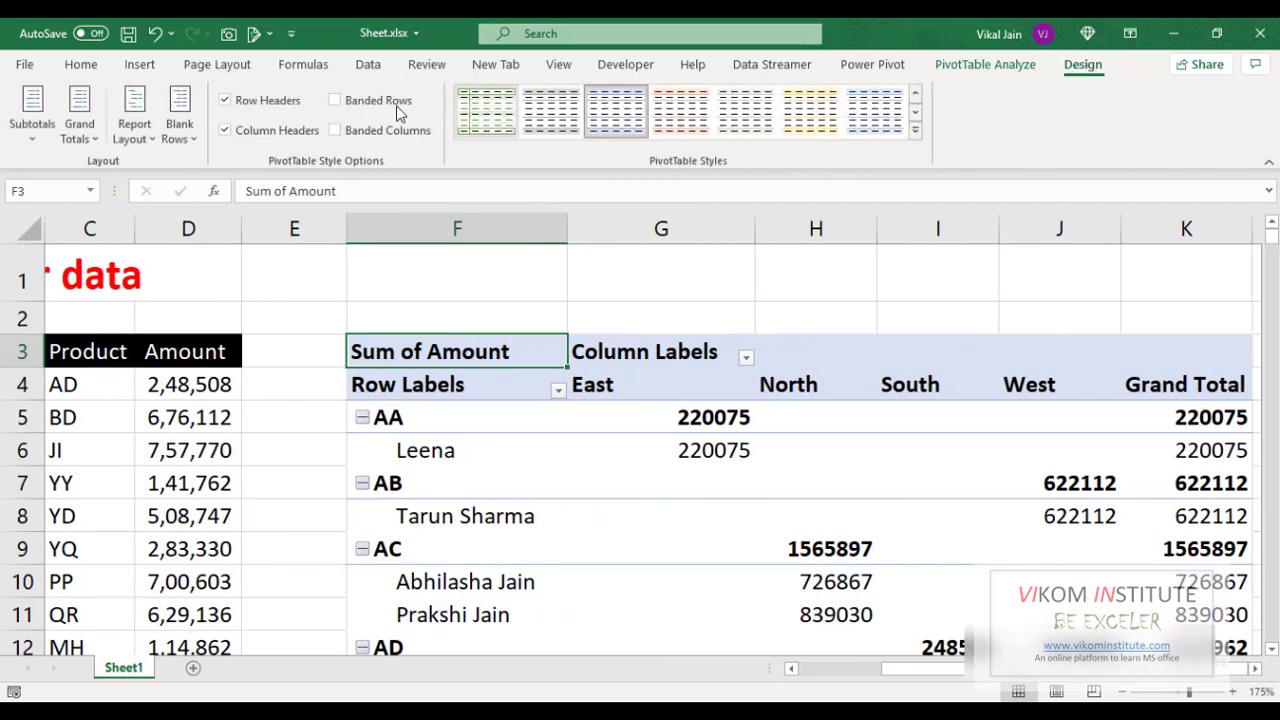
{"action": "left_click", "coordinate": [137, 138]}
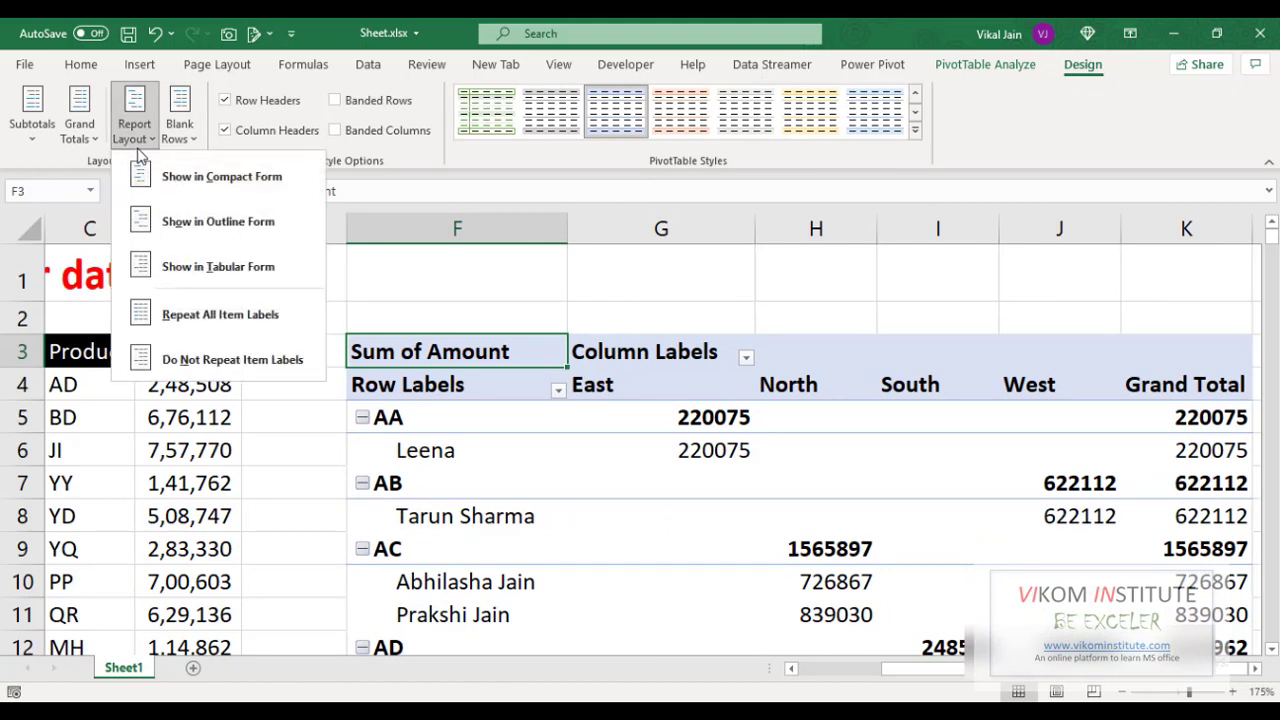
{"action": "left_click", "coordinate": [170, 272]}
{"action": "left_click", "coordinate": [32, 112]}
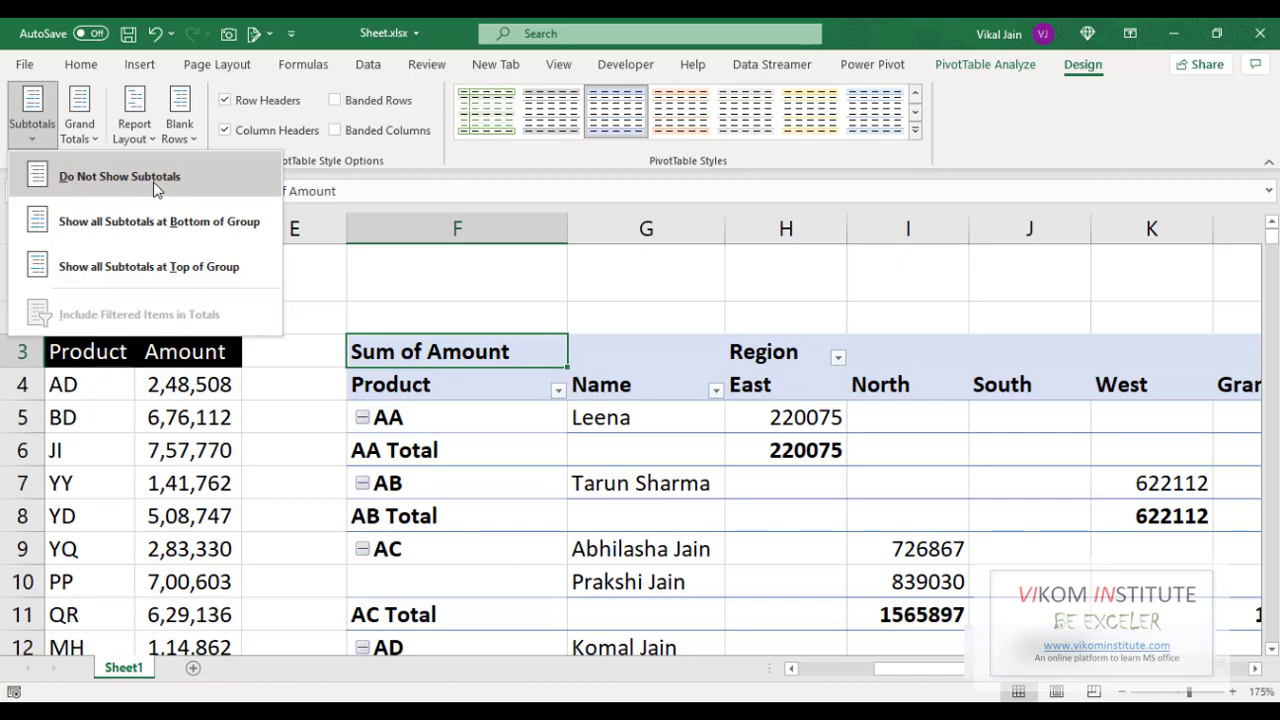
{"action": "left_click", "coordinate": [119, 177]}
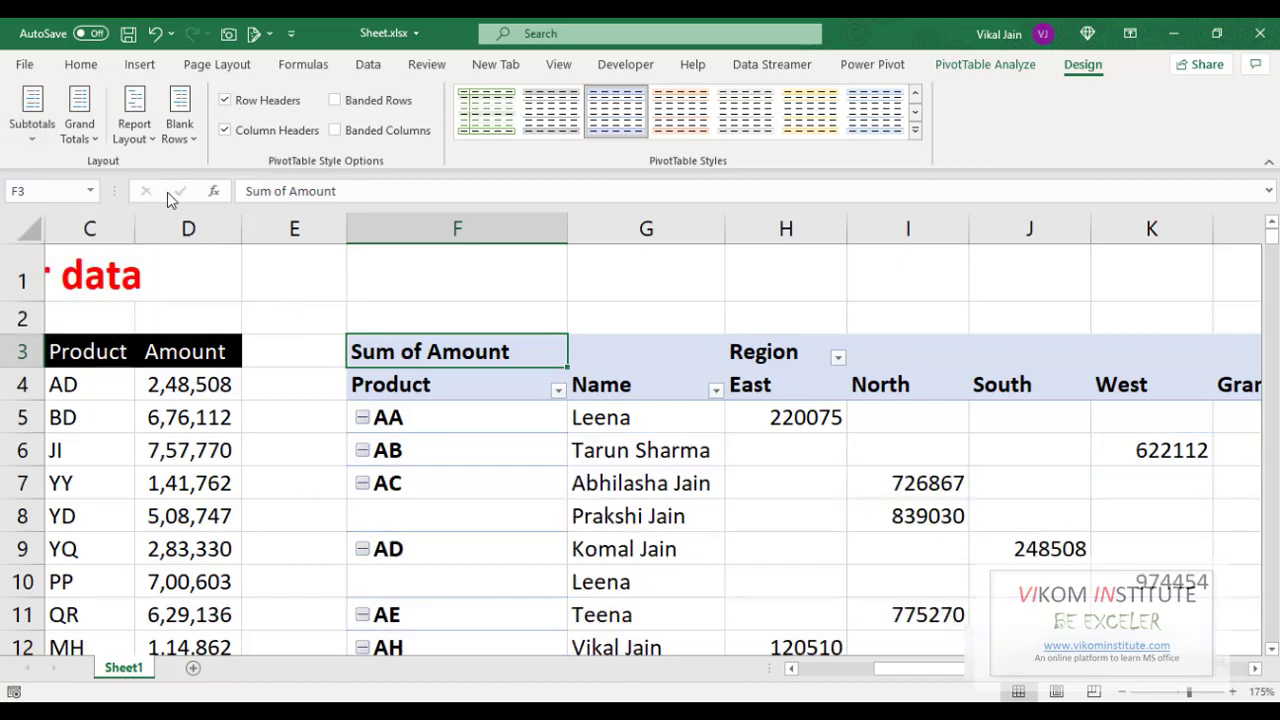
Copy the PivotTable range F4:K928, from the Product header to the West column, leaving out the grand totals
{"action": "left_click", "coordinate": [405, 384]}
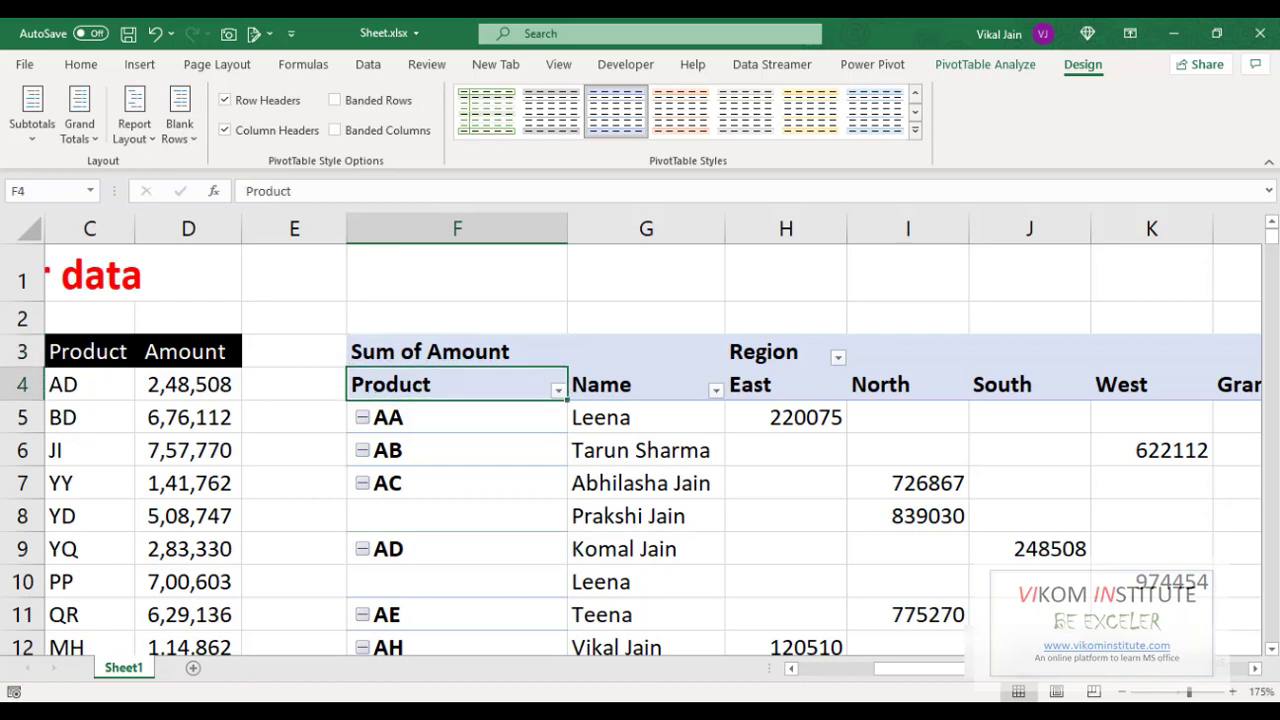
{"action": "key", "text": "ctrl+shift+Right"}
{"action": "key", "text": "shift+Left"}
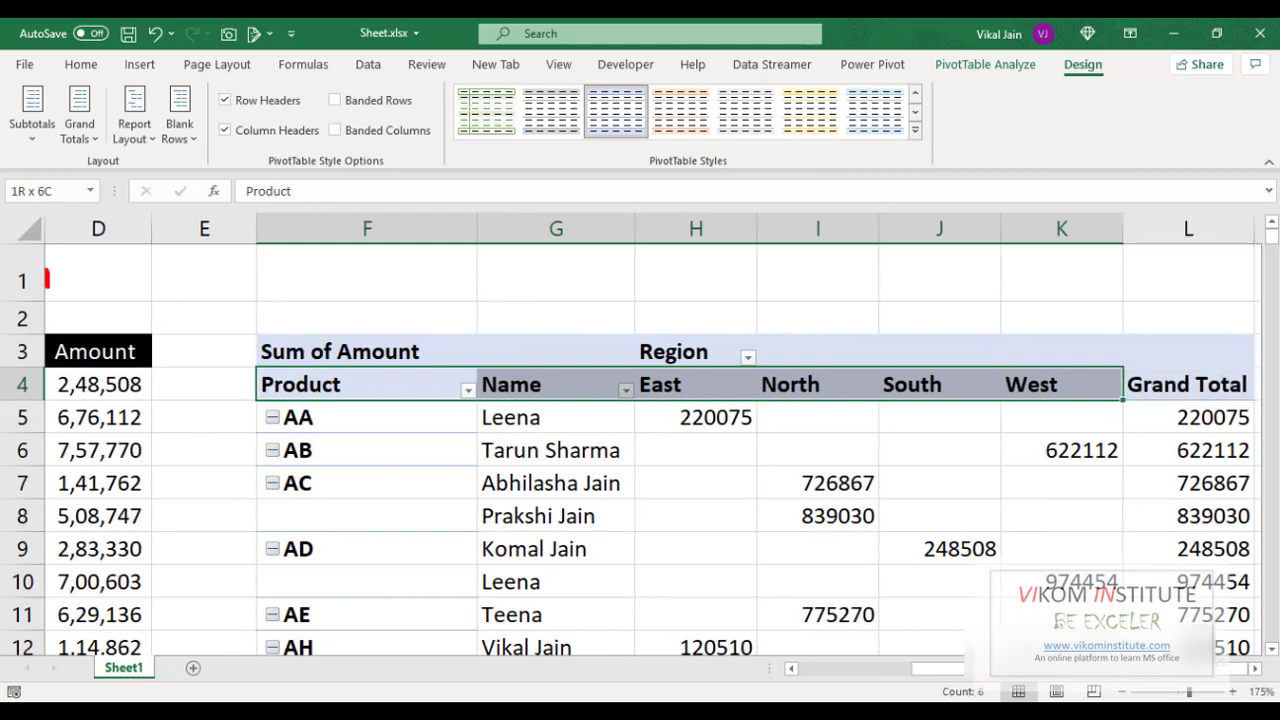
{"action": "key", "text": "shift+Down"}
{"action": "key", "text": "shift+Down"}
{"action": "key", "text": "shift+Down"}
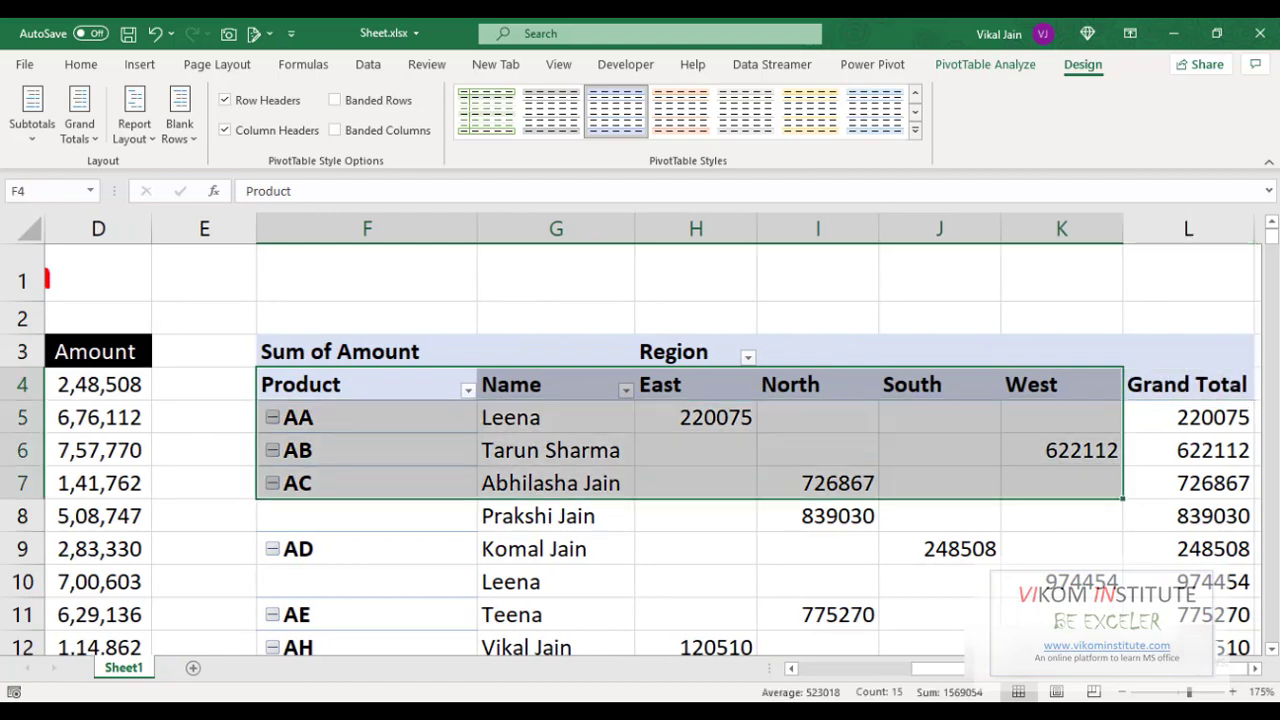
{"action": "key", "text": "ctrl+shift+End"}
{"action": "key", "text": "ctrl+shift+Up"}
{"action": "key", "text": "shift+Up"}
{"action": "key", "text": "shift+Left"}
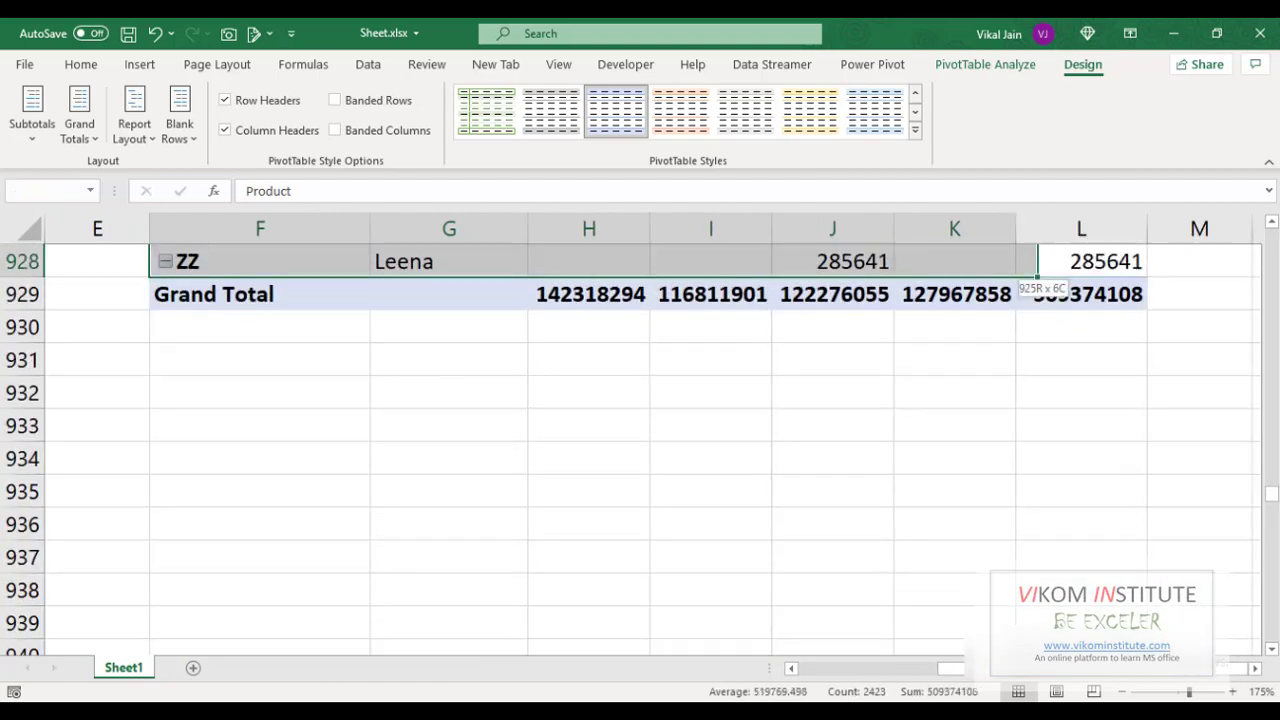
{"action": "key", "text": "ctrl+c"}
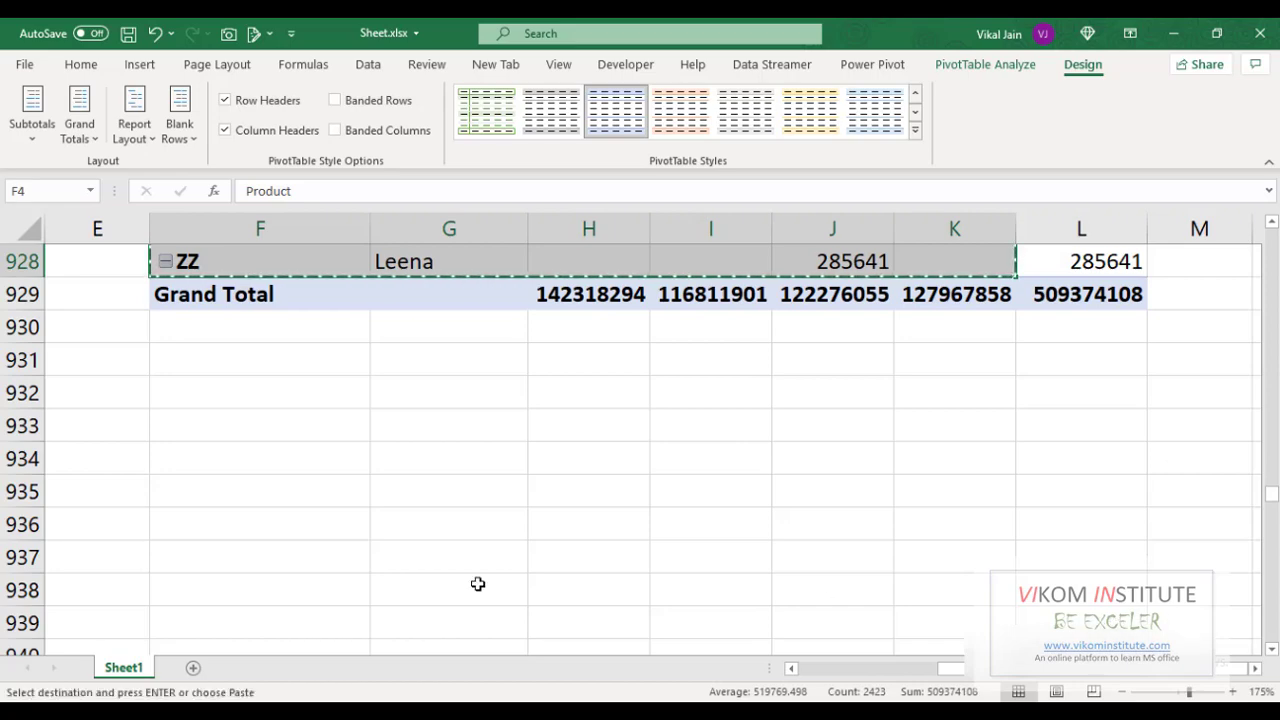
Paste the copied range at cell A4 of a new worksheet and autofit the column widths
{"action": "left_click", "coordinate": [235, 667]}
{"action": "left_click", "coordinate": [68, 292]}
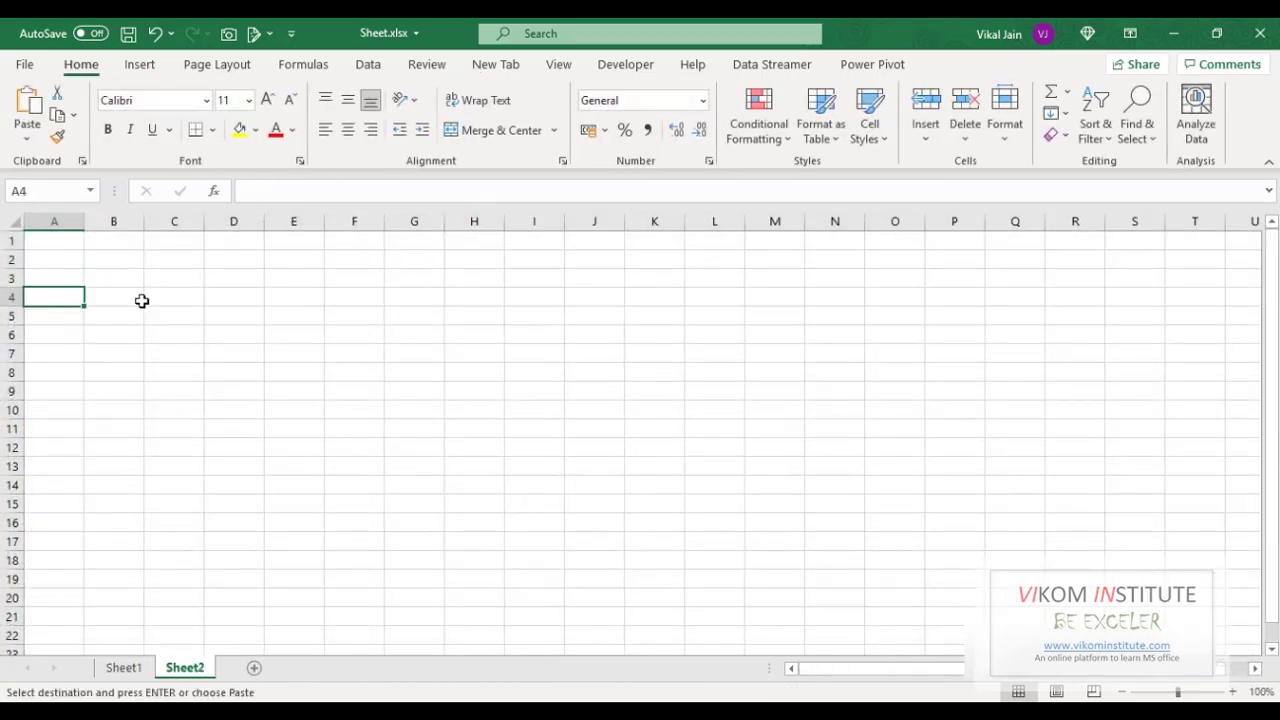
{"action": "key", "text": "ctrl+v"}
{"action": "key", "text": "ctrl+a"}
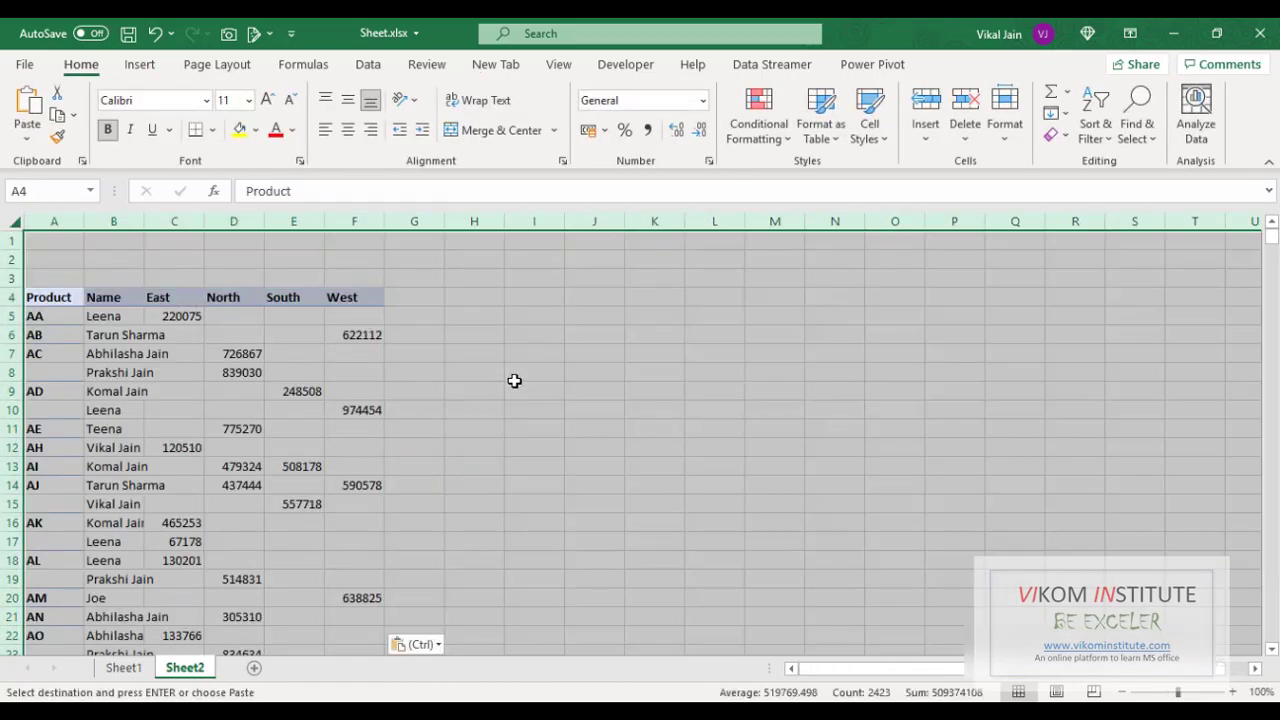
{"action": "key", "text": "alt"}
{"action": "key", "text": "o"}
{"action": "key", "text": "c"}
{"action": "key", "text": "a"}
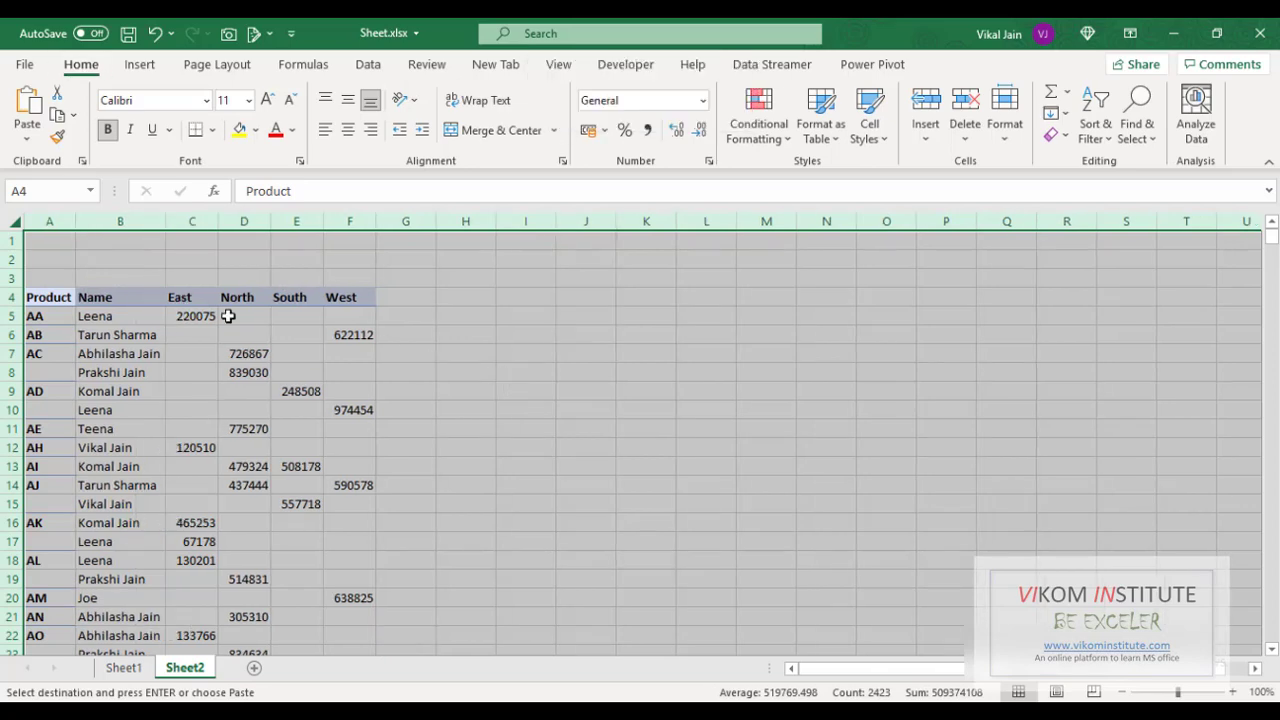
{"action": "left_click", "coordinate": [188, 337]}
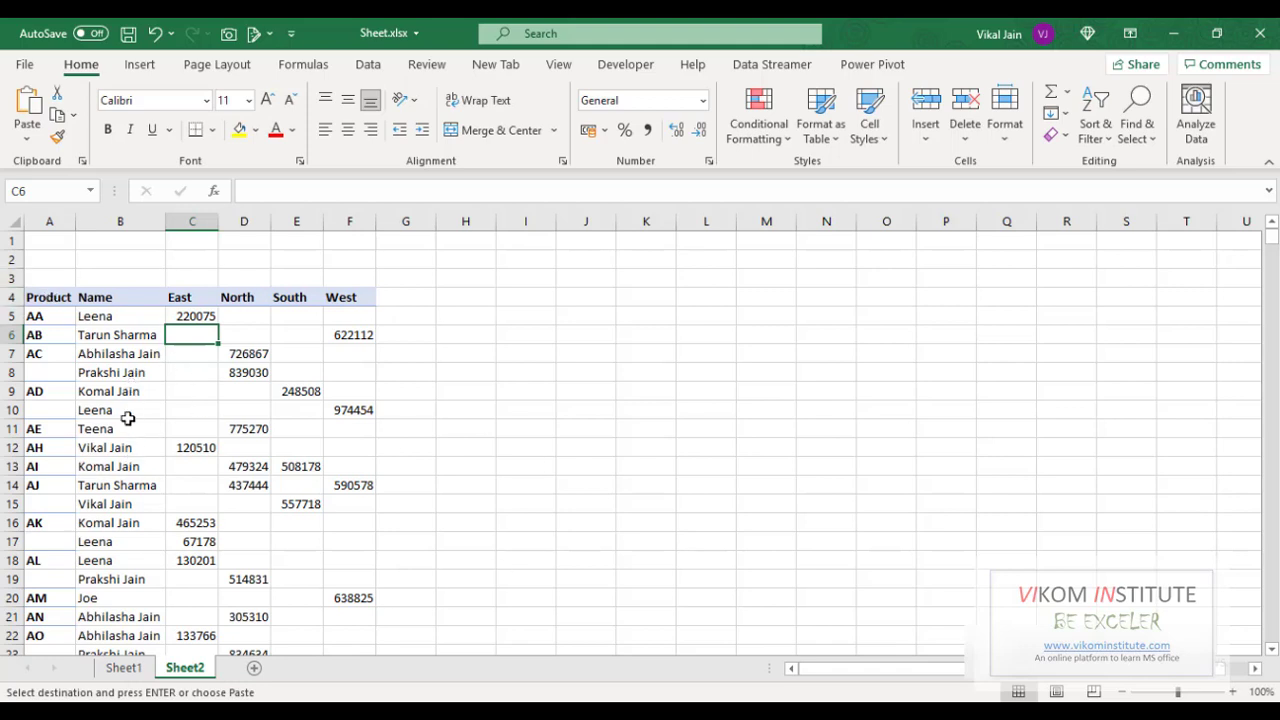
{"action": "left_click", "coordinate": [125, 667]}
{"action": "scroll", "coordinate": [150, 312], "scroll_direction": "up", "scroll_amount": 4}
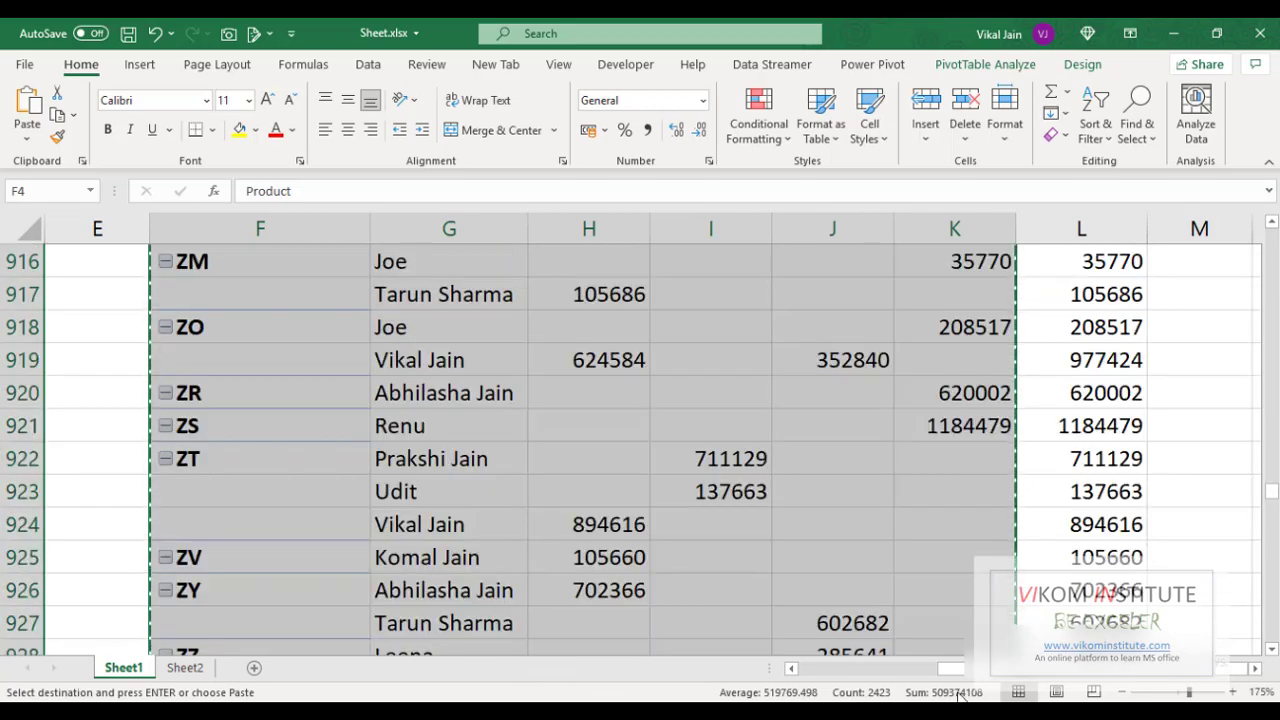
{"action": "left_click_drag", "start_coordinate": [949, 668], "coordinate": [792, 669]}
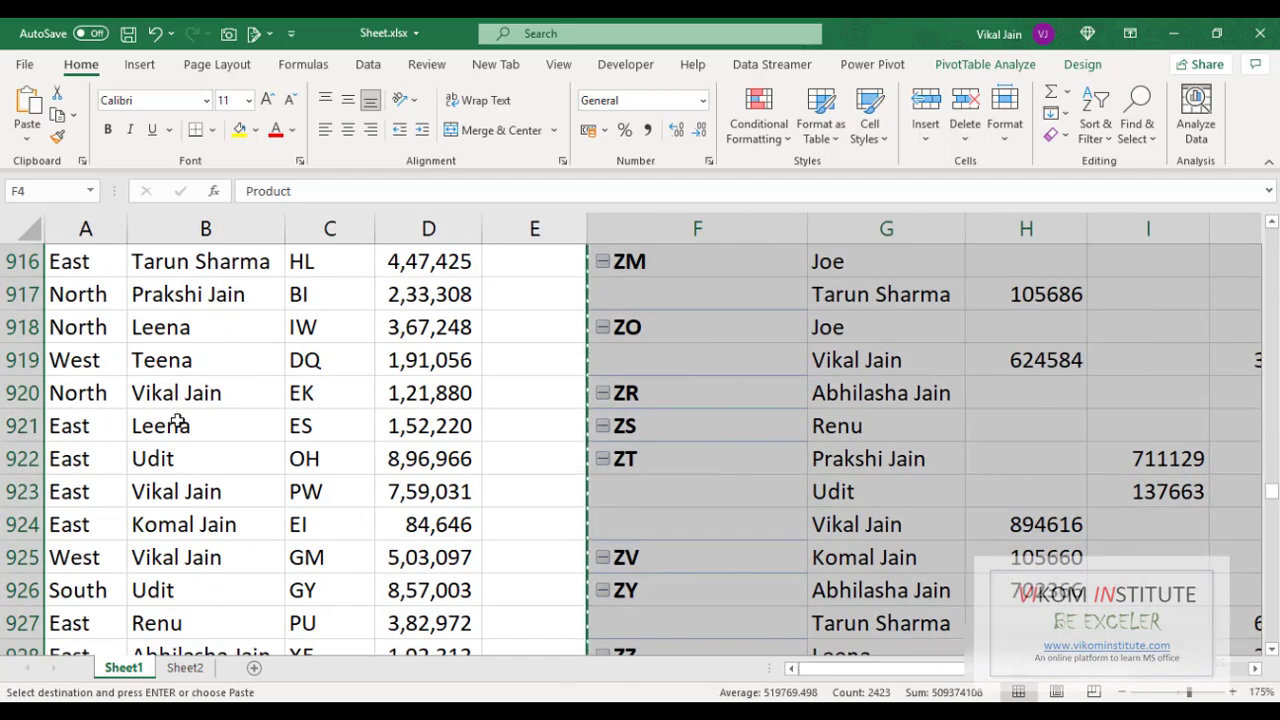
{"action": "left_click", "coordinate": [184, 668]}
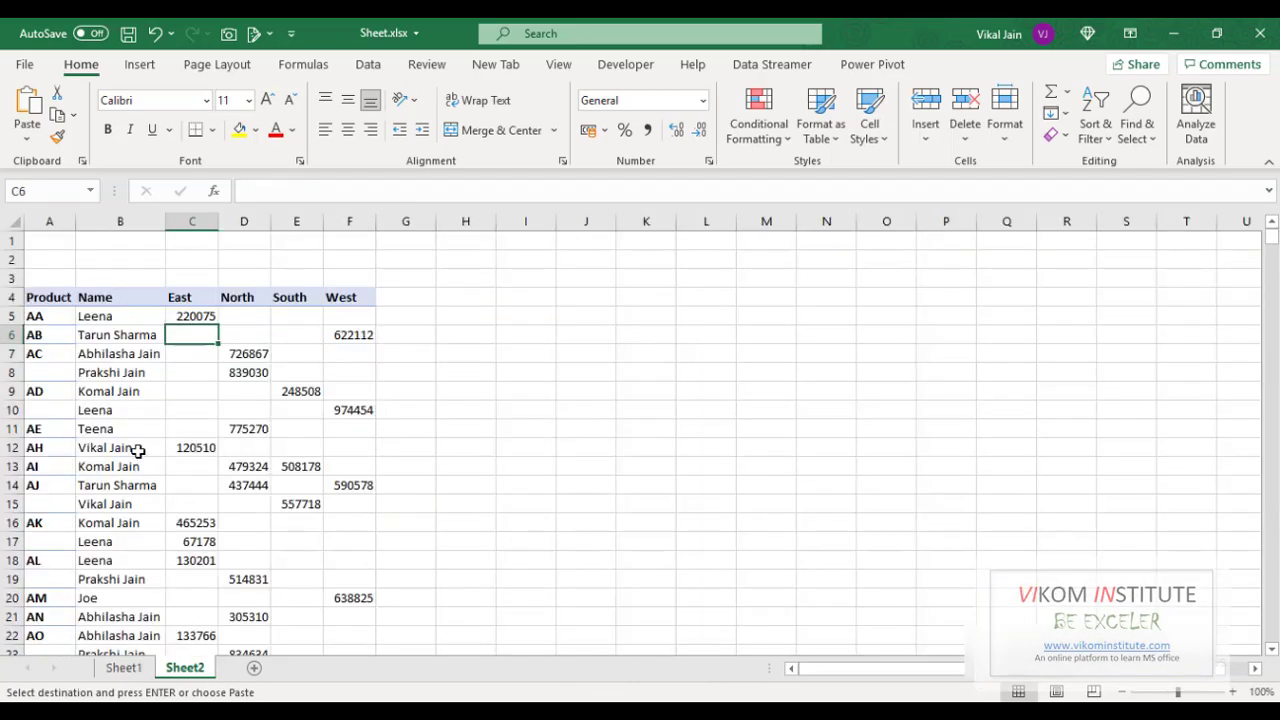
Load the pasted range A4:F928 on Sheet2 into Power Query as a table with headers
{"action": "left_click", "coordinate": [48, 297]}
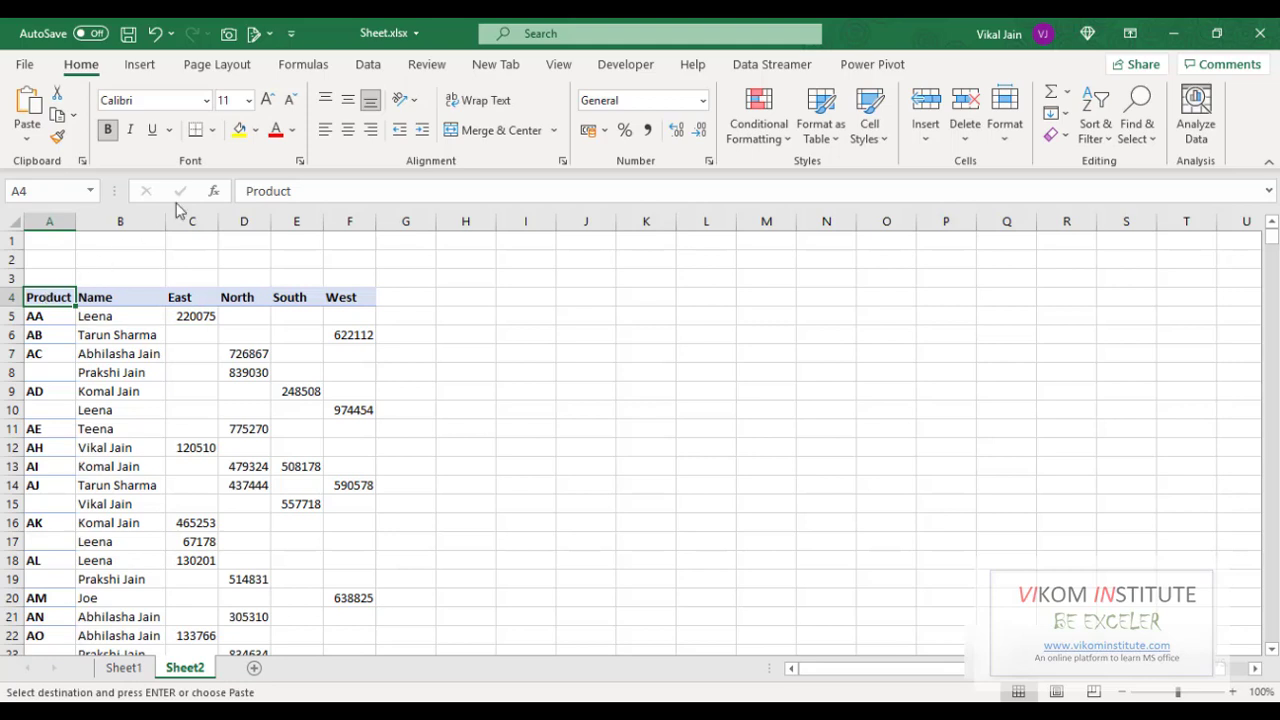
{"action": "left_click", "coordinate": [364, 66]}
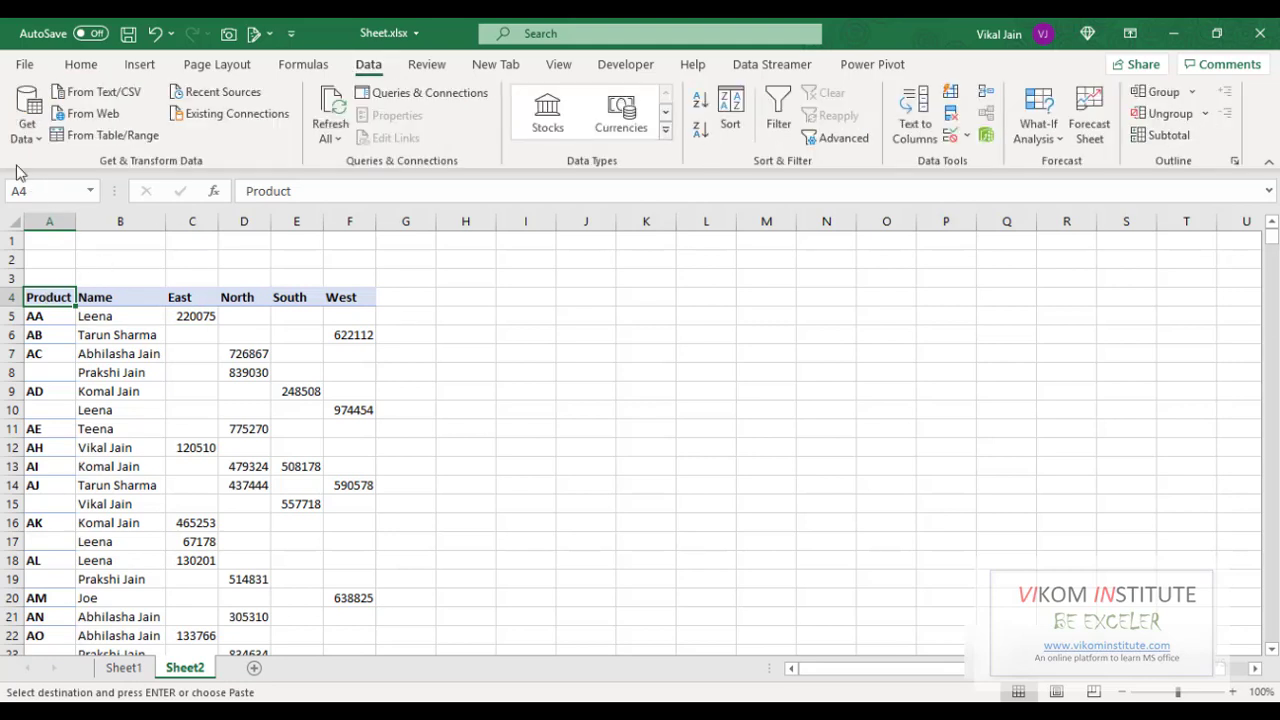
{"action": "left_click", "coordinate": [104, 136]}
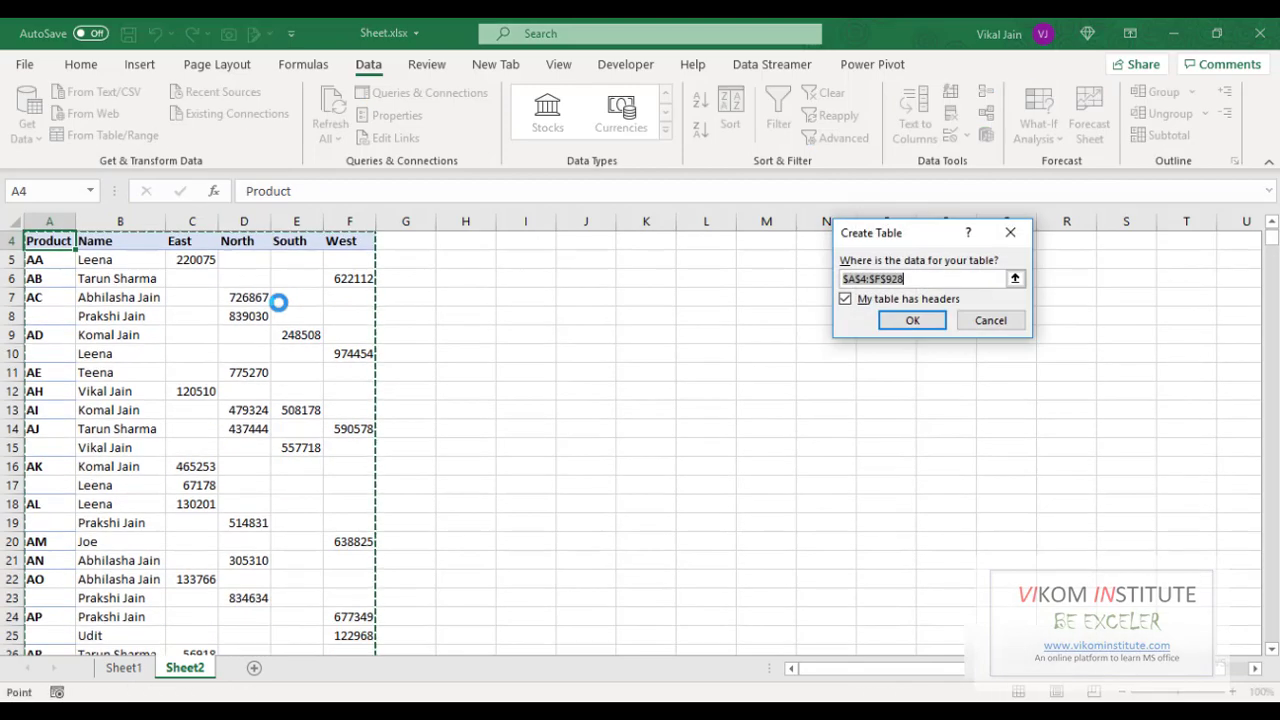
{"action": "left_click", "coordinate": [925, 327]}
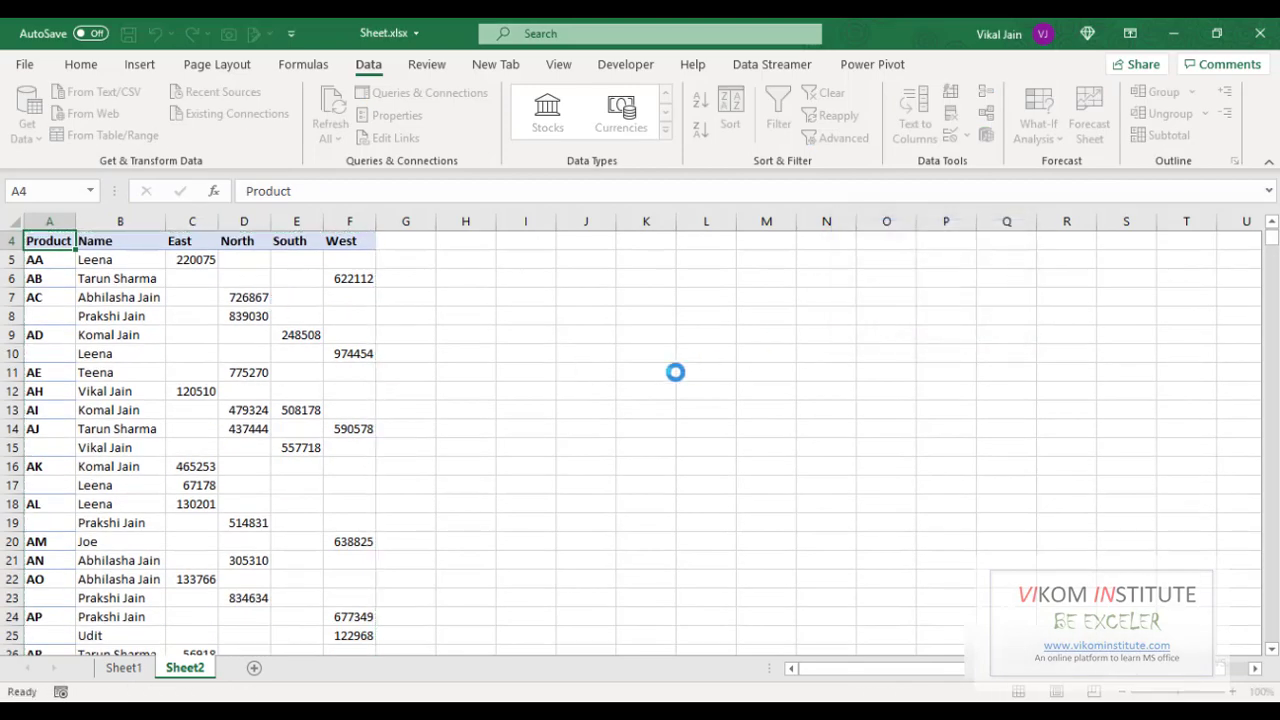
Confirm loading the range into Power Query and unpivot the East, North, South and West columns
{"action": "left_click", "coordinate": [693, 440]}
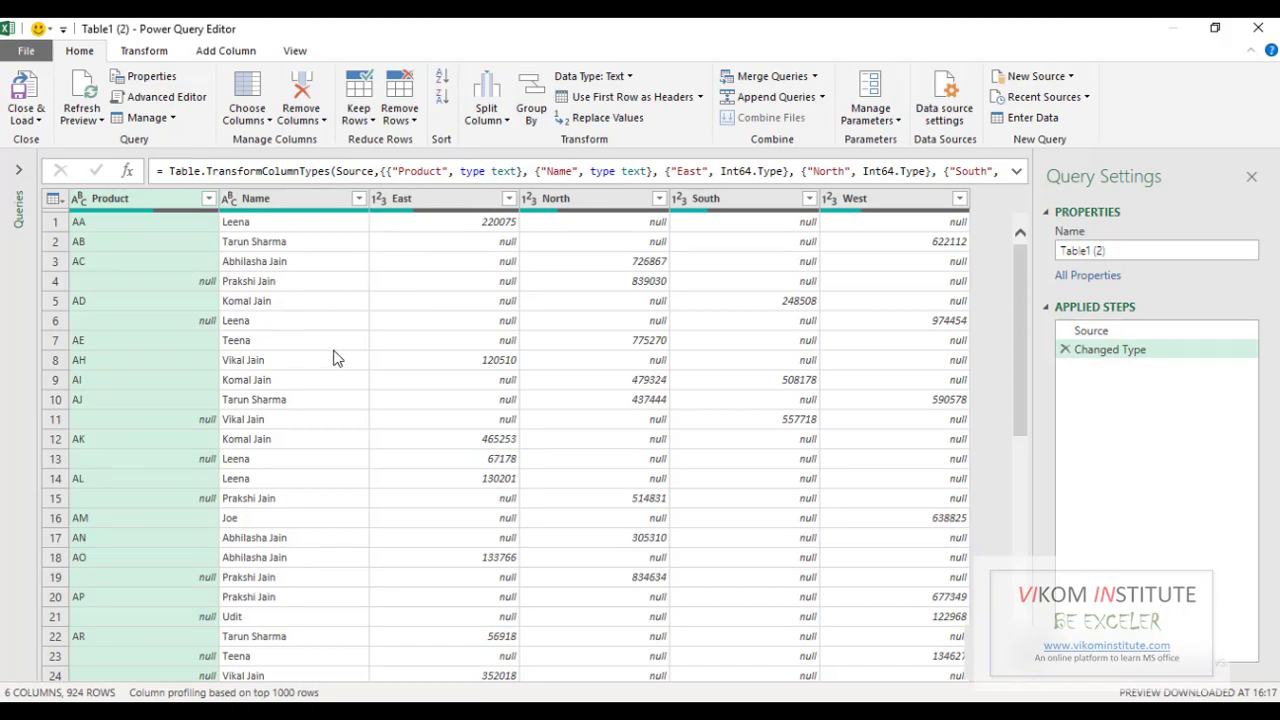
{"action": "left_click", "coordinate": [430, 205]}
{"action": "left_click", "coordinate": [597, 208], "text": "ctrl"}
{"action": "left_click", "coordinate": [740, 205], "text": "ctrl"}
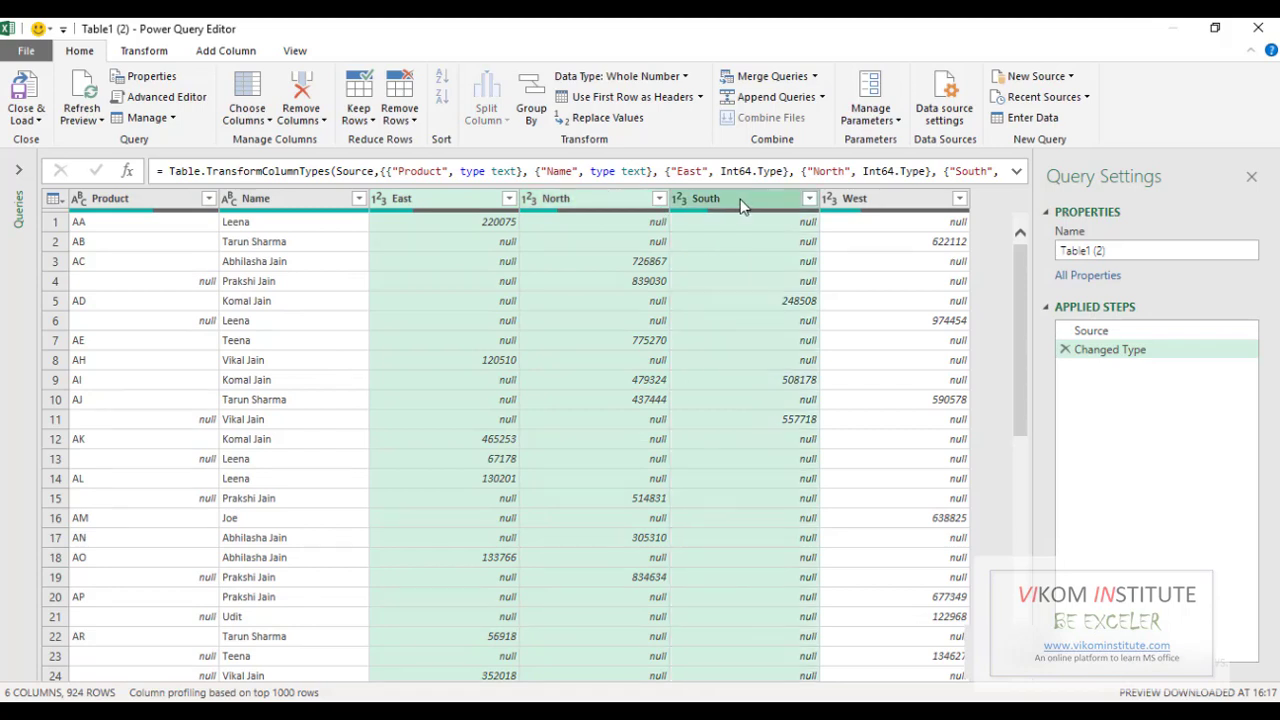
{"action": "left_click", "coordinate": [858, 205], "text": "ctrl"}
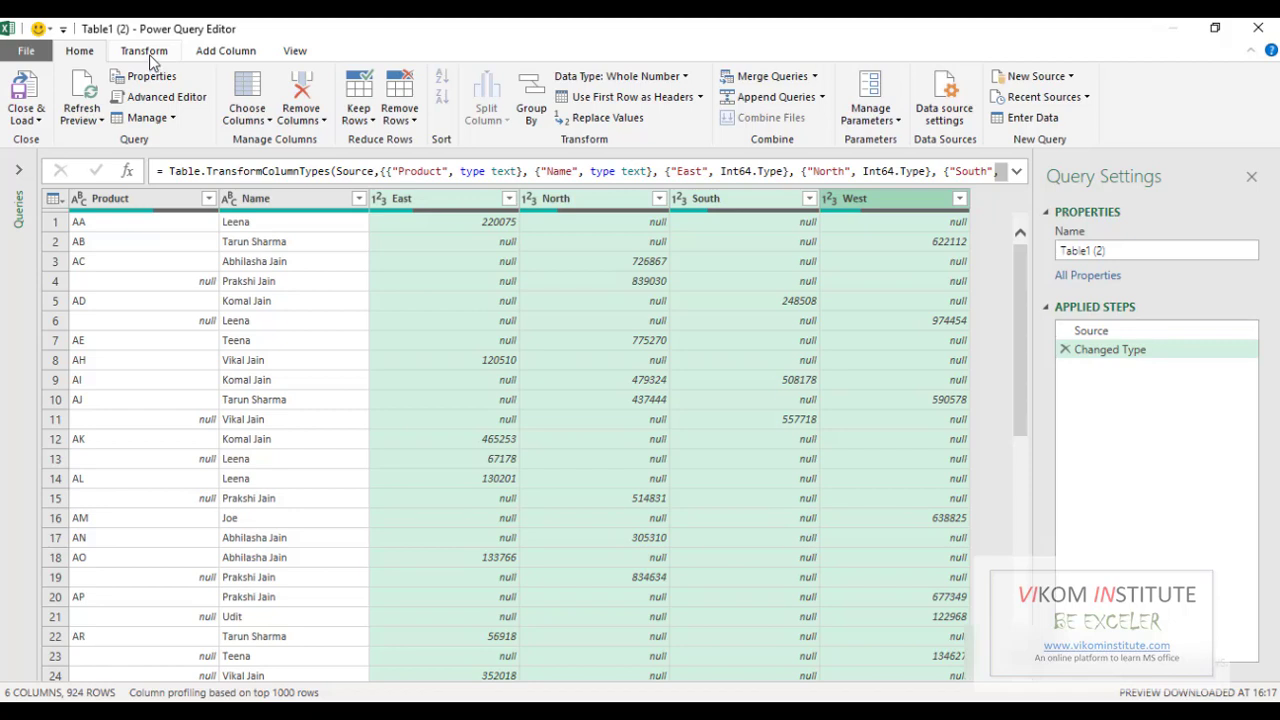
{"action": "left_click", "coordinate": [145, 51]}
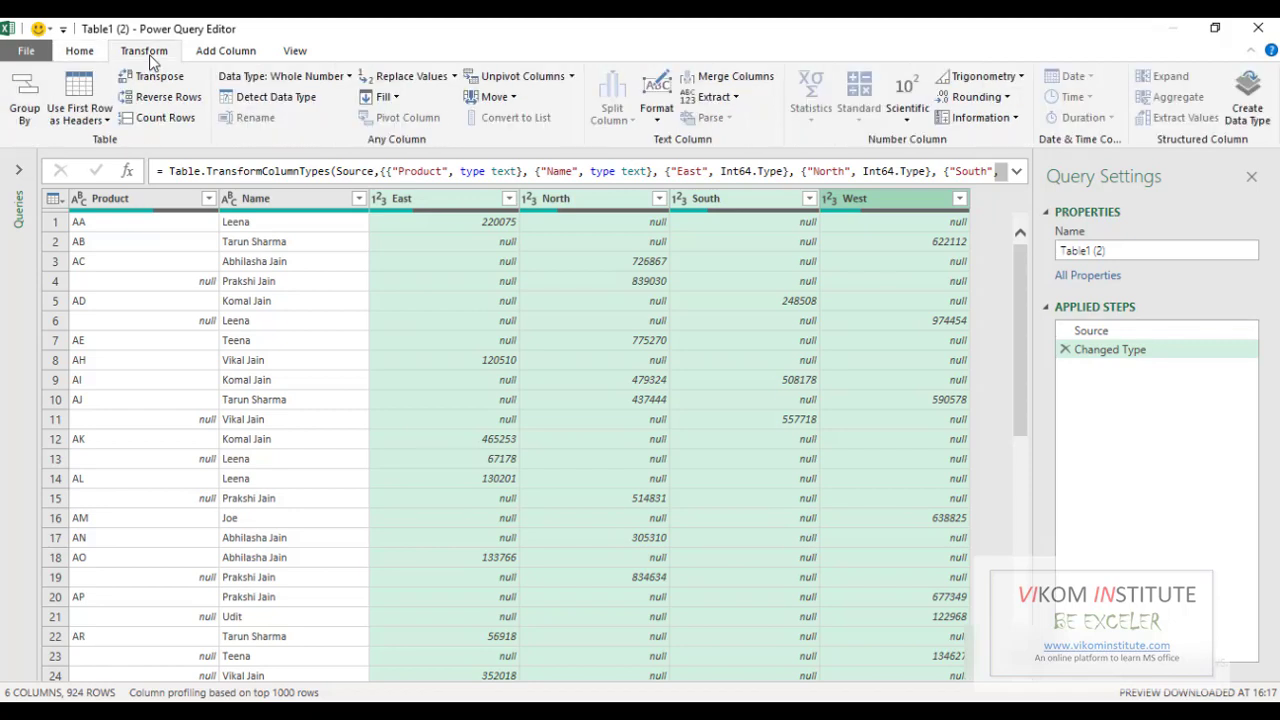
{"action": "left_click", "coordinate": [573, 77]}
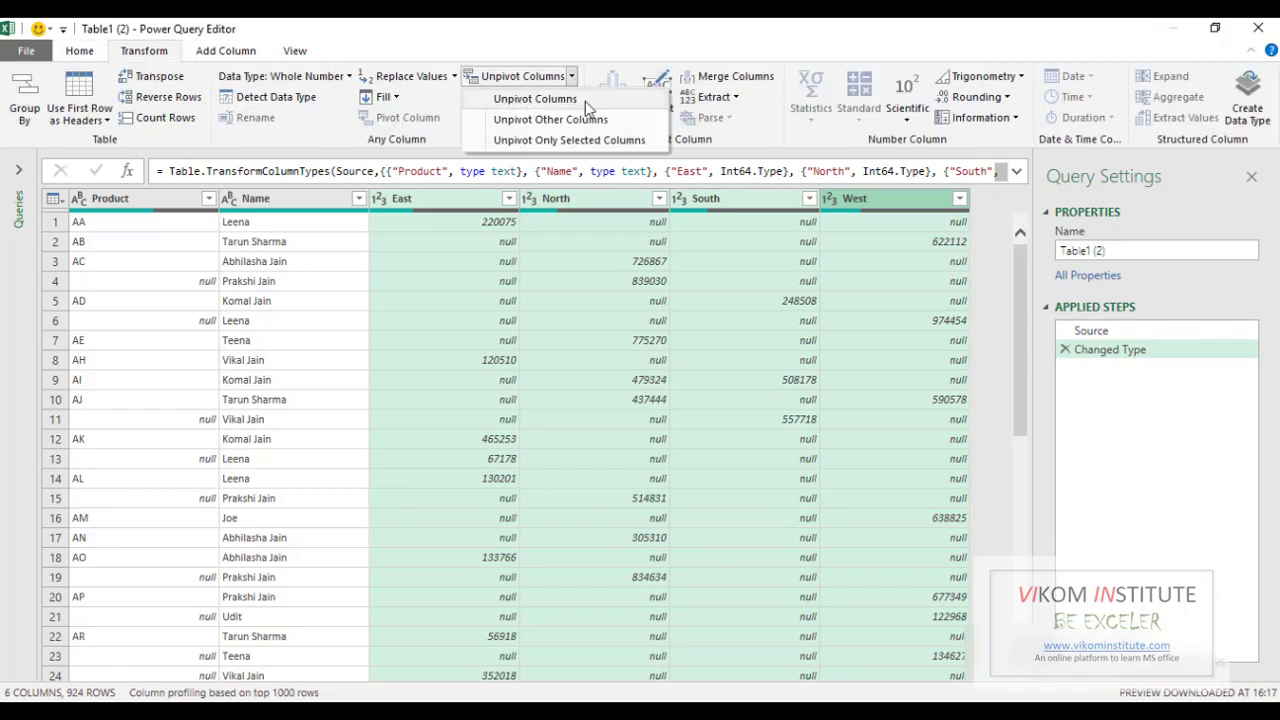
{"action": "left_click", "coordinate": [531, 100]}
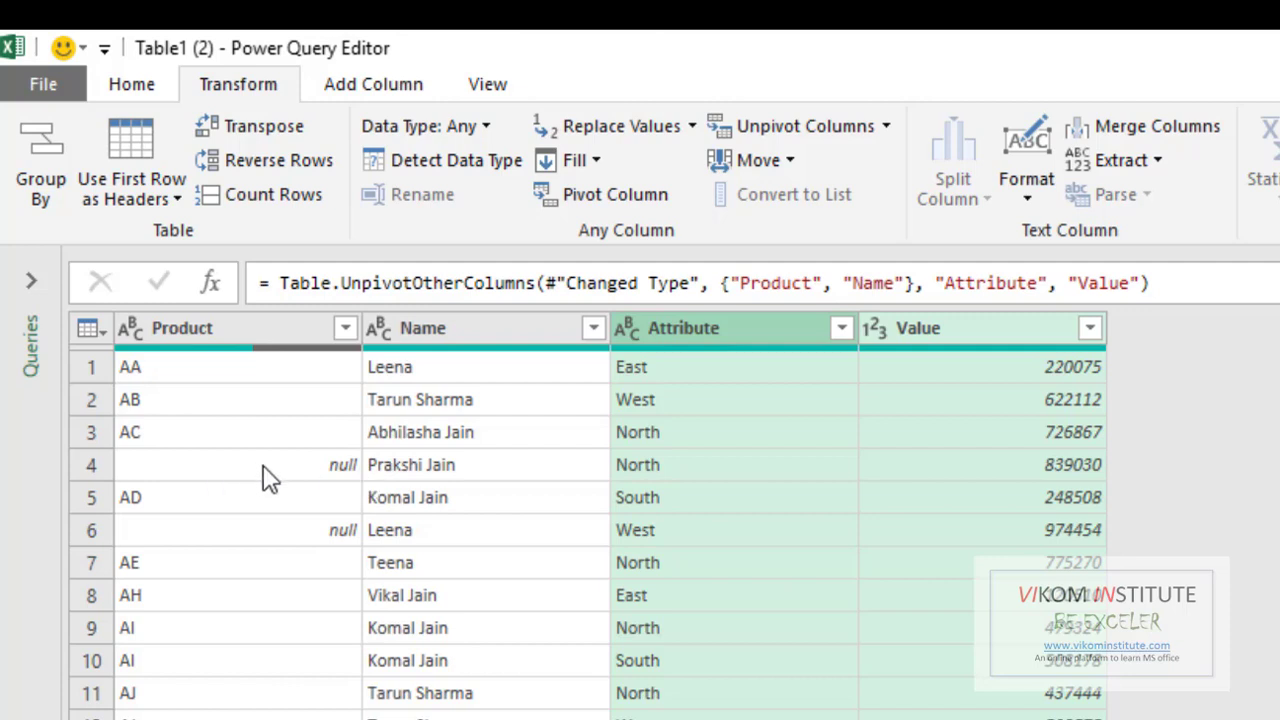
Fill the empty Product cells down with the product code above them
{"action": "left_click", "coordinate": [290, 465]}
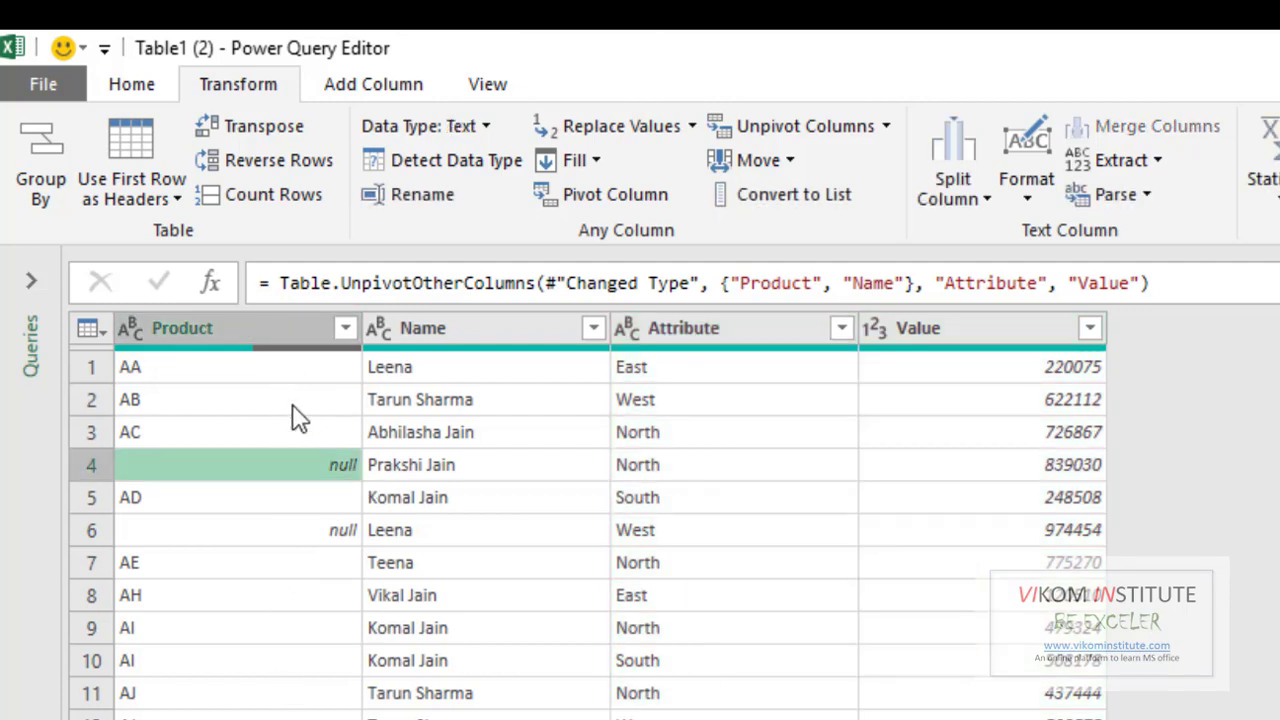
{"action": "left_click", "coordinate": [600, 168]}
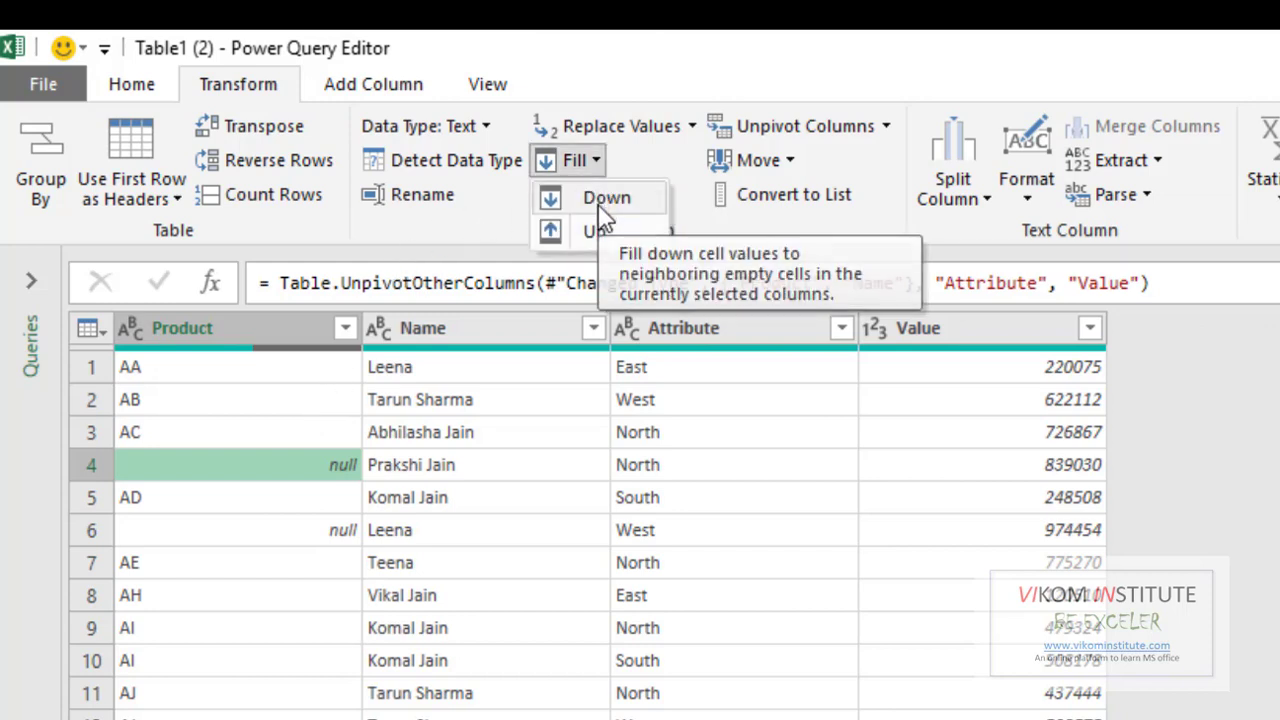
{"action": "left_click", "coordinate": [604, 200]}
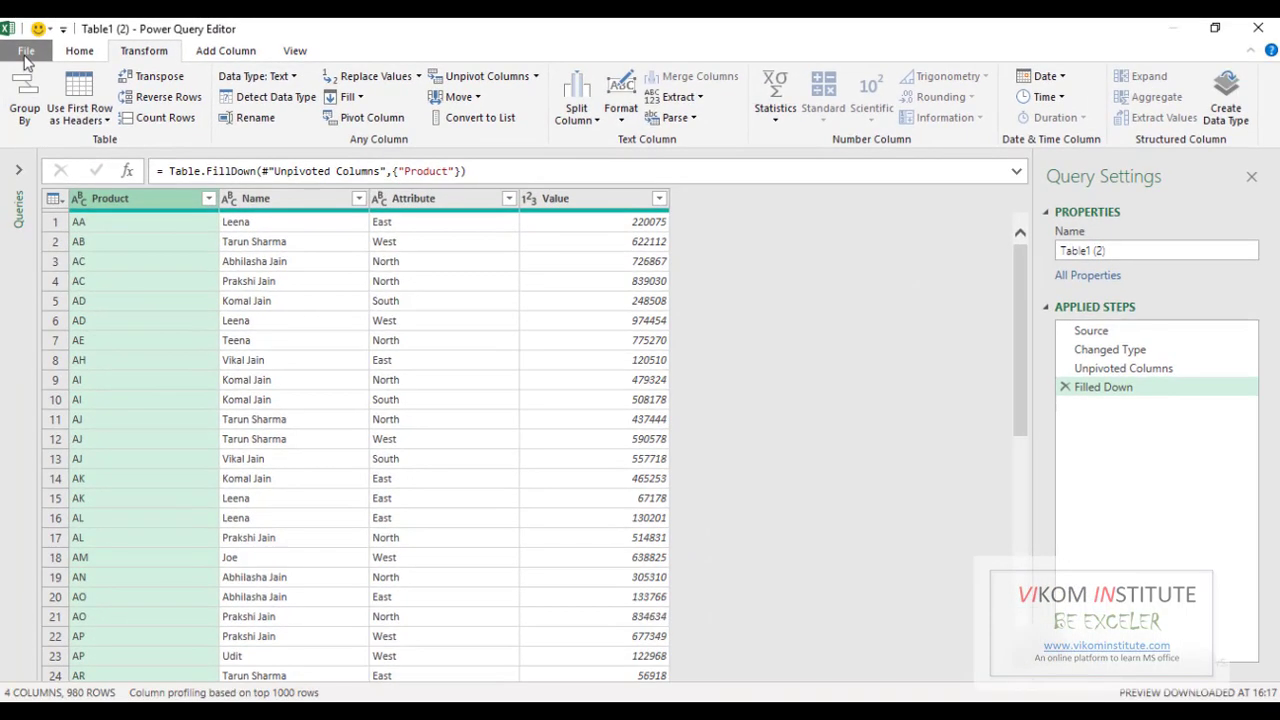
Close the query editor and load the query as a table into the existing worksheet Sheet2 at cell I4
{"action": "left_click", "coordinate": [43, 84]}
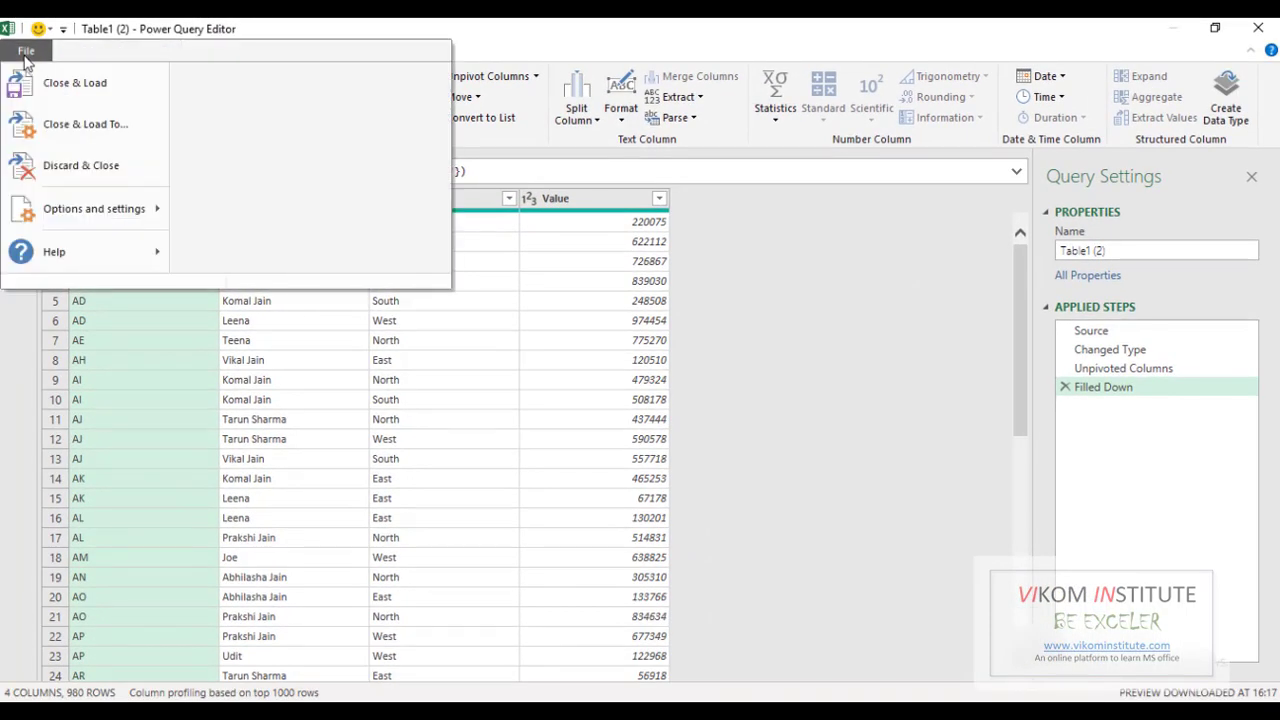
{"action": "left_click", "coordinate": [72, 136]}
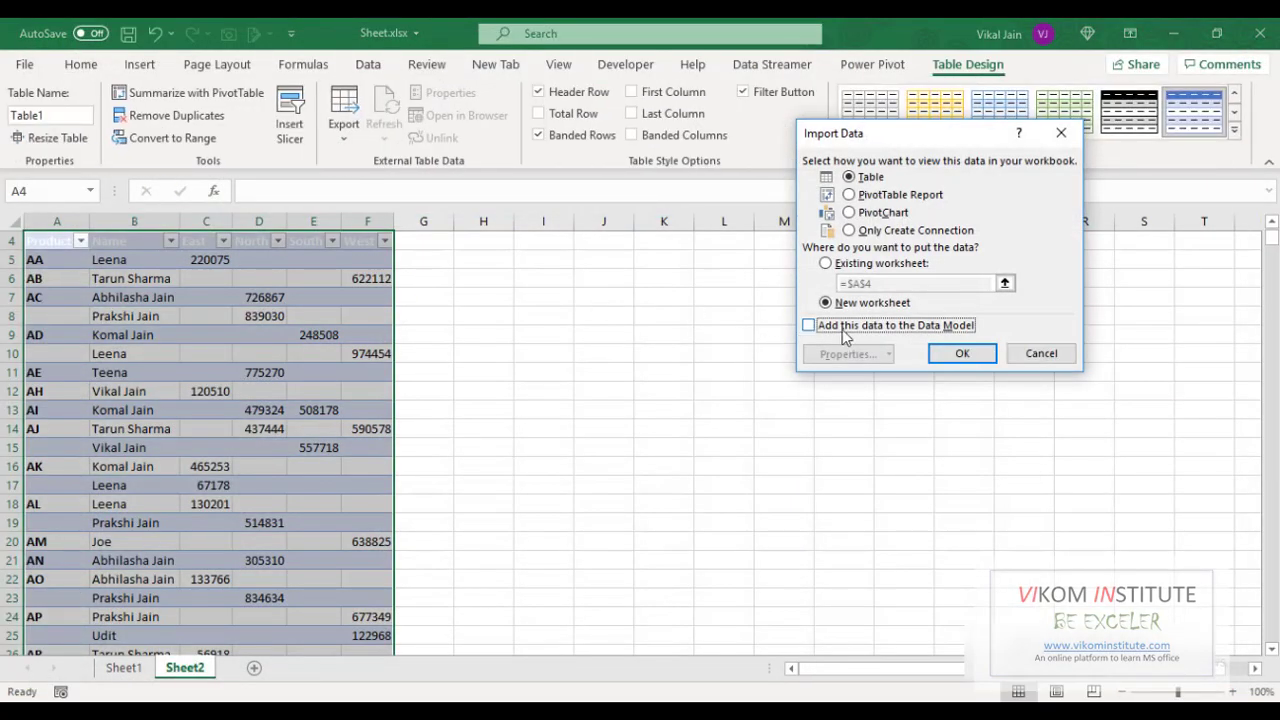
{"action": "left_click", "coordinate": [843, 270]}
{"action": "left_click", "coordinate": [532, 243]}
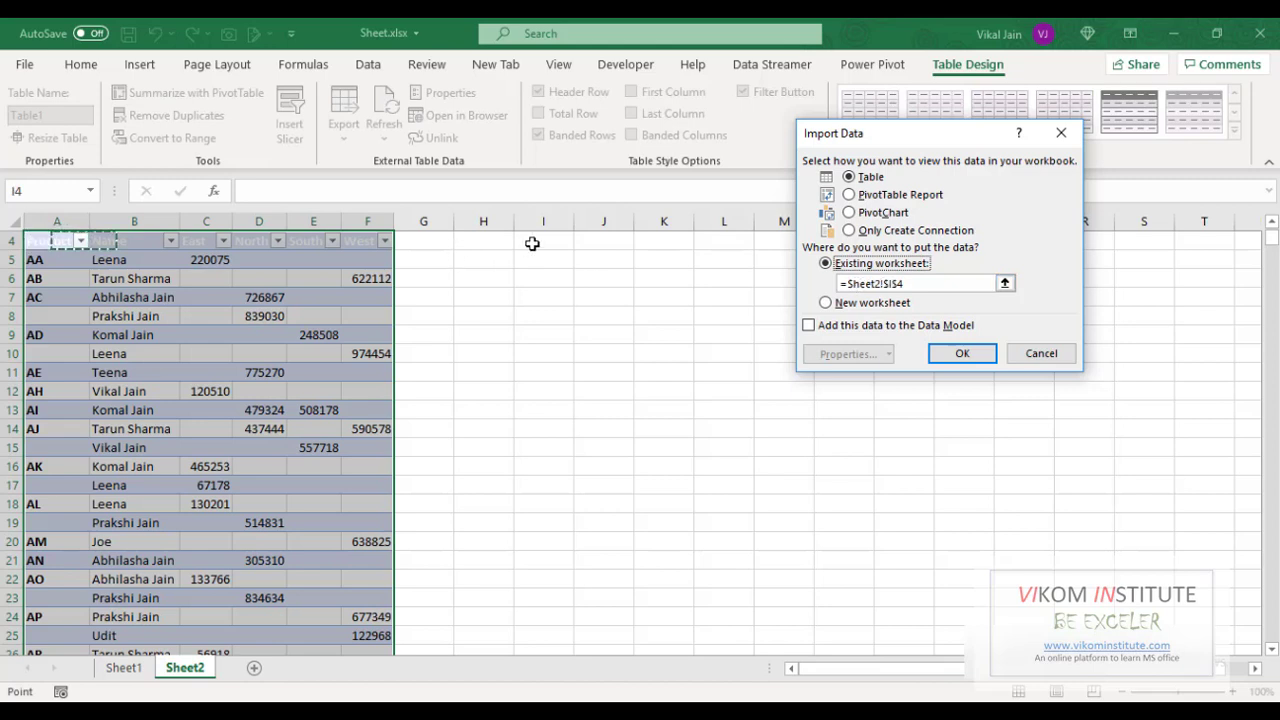
{"action": "left_click", "coordinate": [972, 355]}
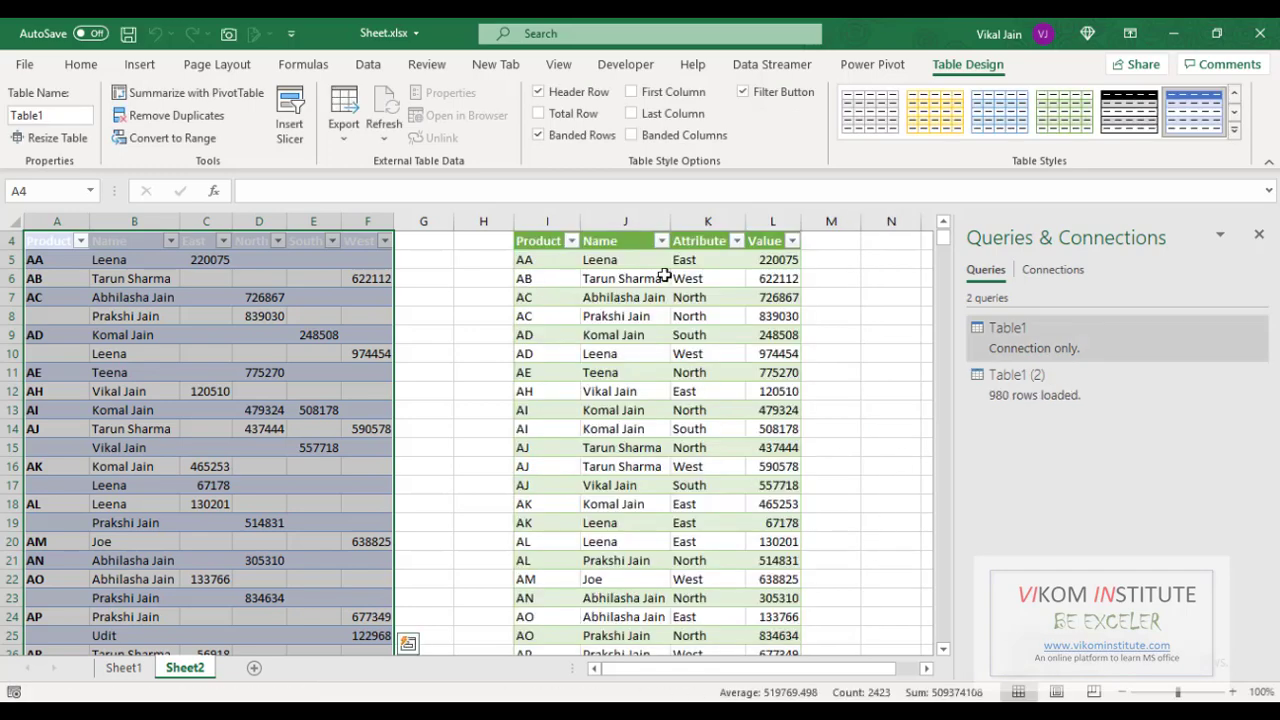
Look through the unpivoted table on Sheet2 and return to the original sales data on Sheet1
{"action": "scroll", "coordinate": [668, 410], "scroll_direction": "down", "scroll_amount": 5}
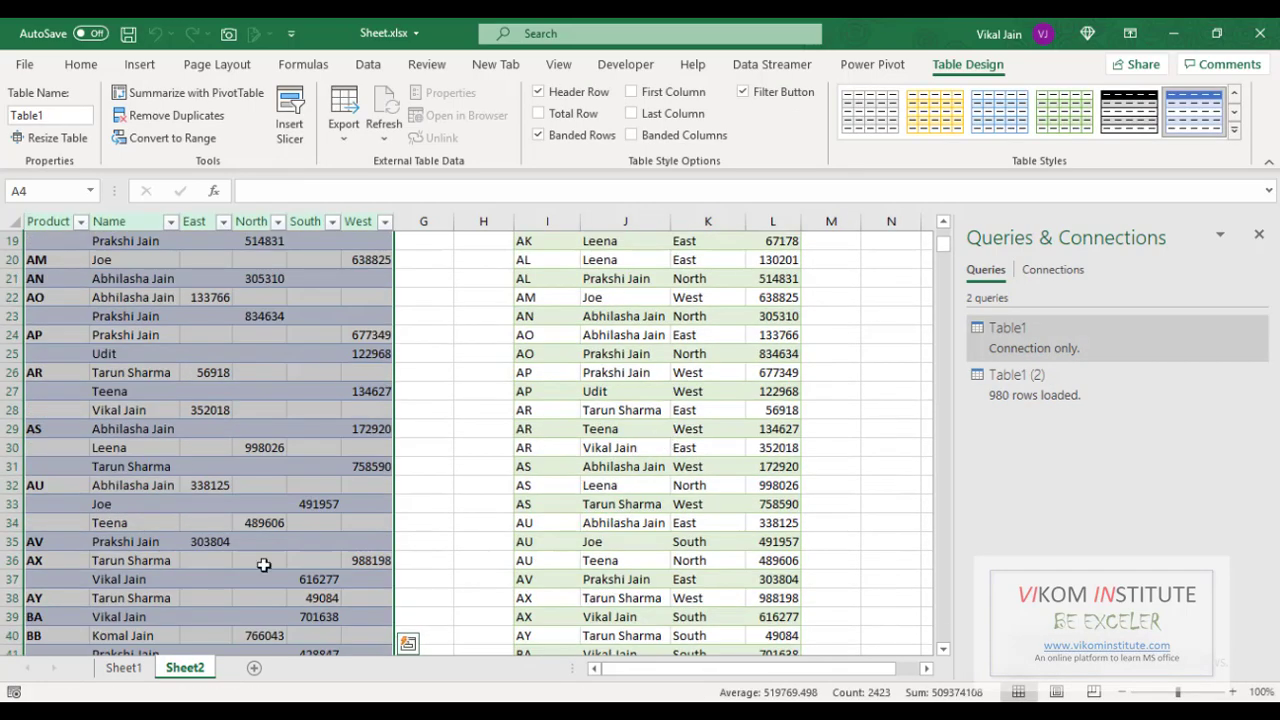
{"action": "left_click", "coordinate": [126, 670]}
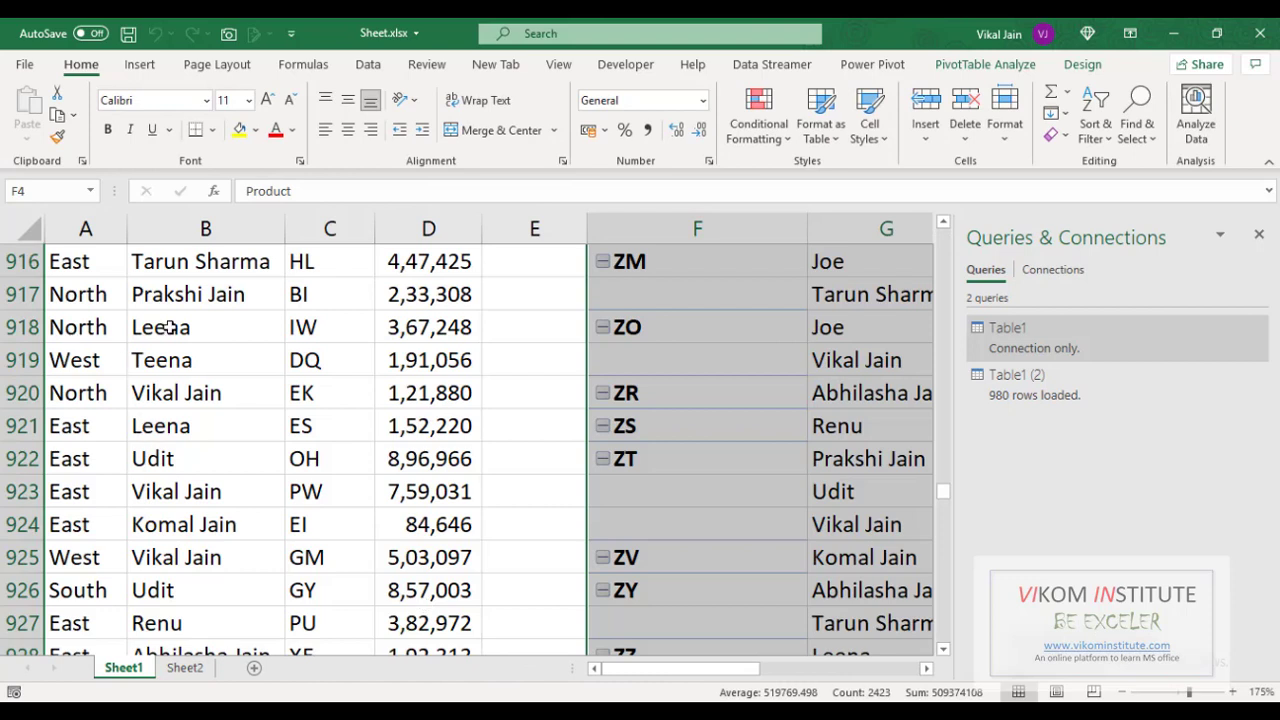